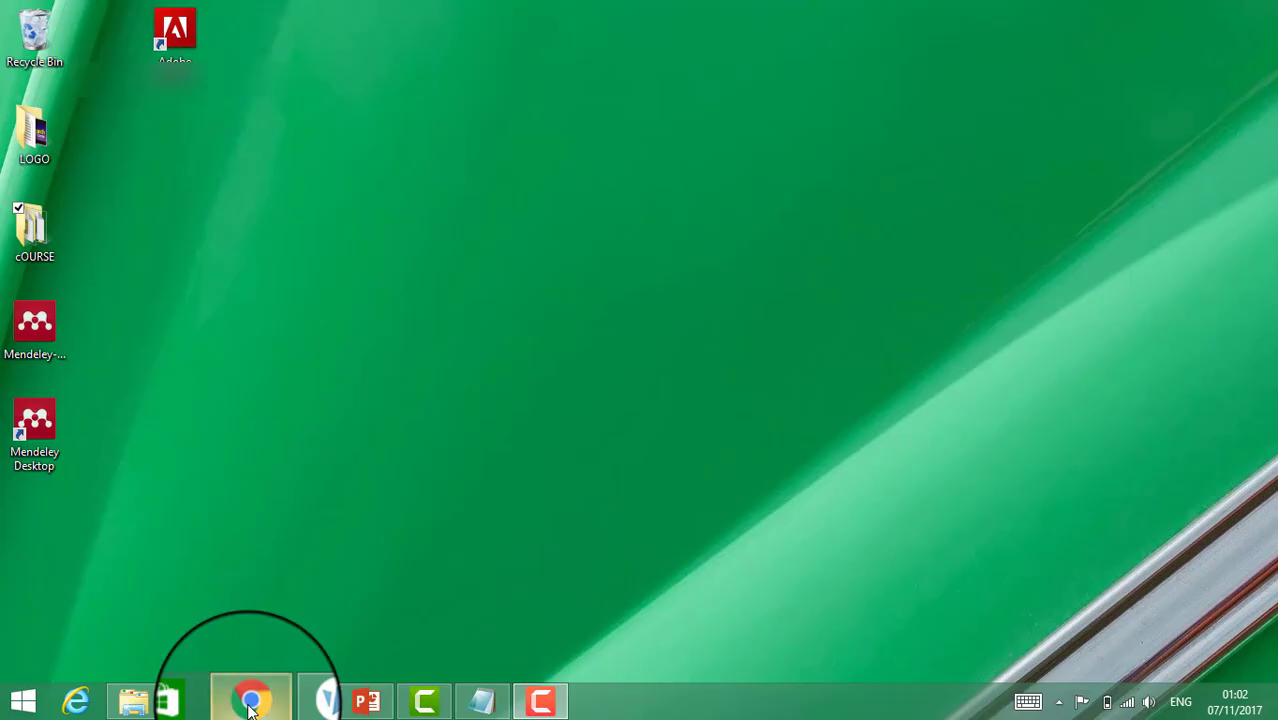
- Open the Chrome browser and close it again
left_click(250, 703)
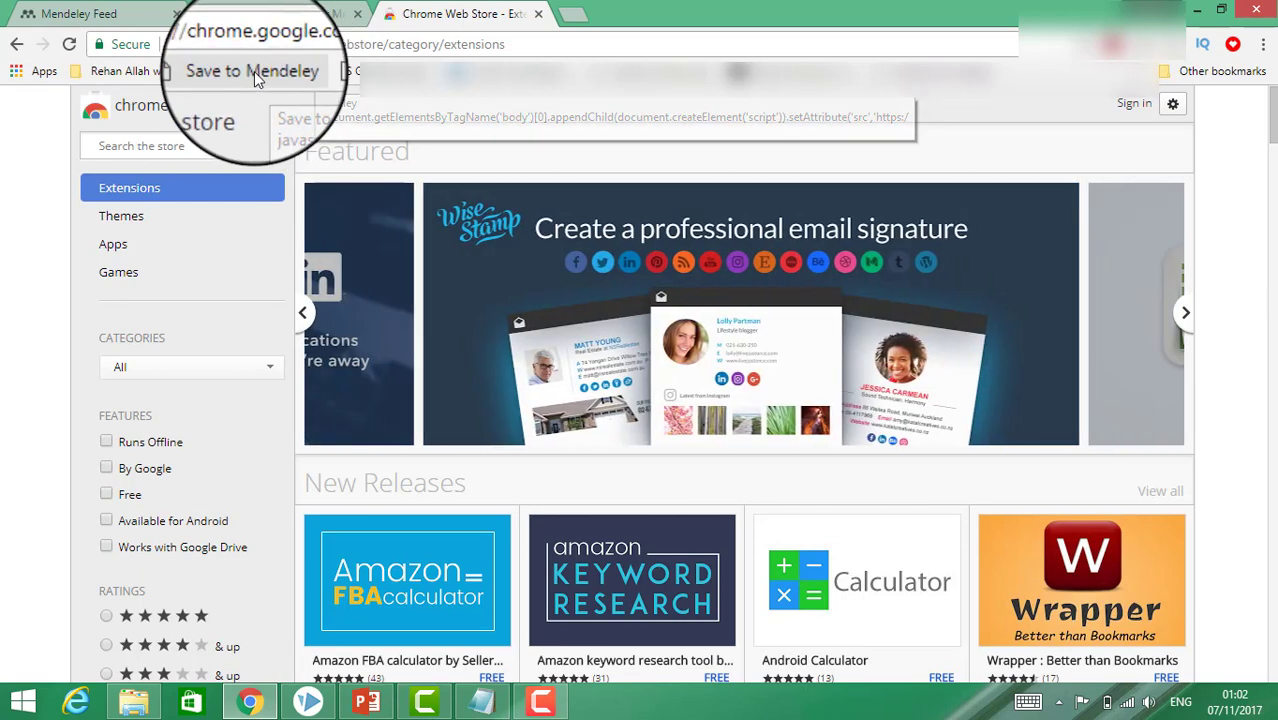
left_click(1268, 12)
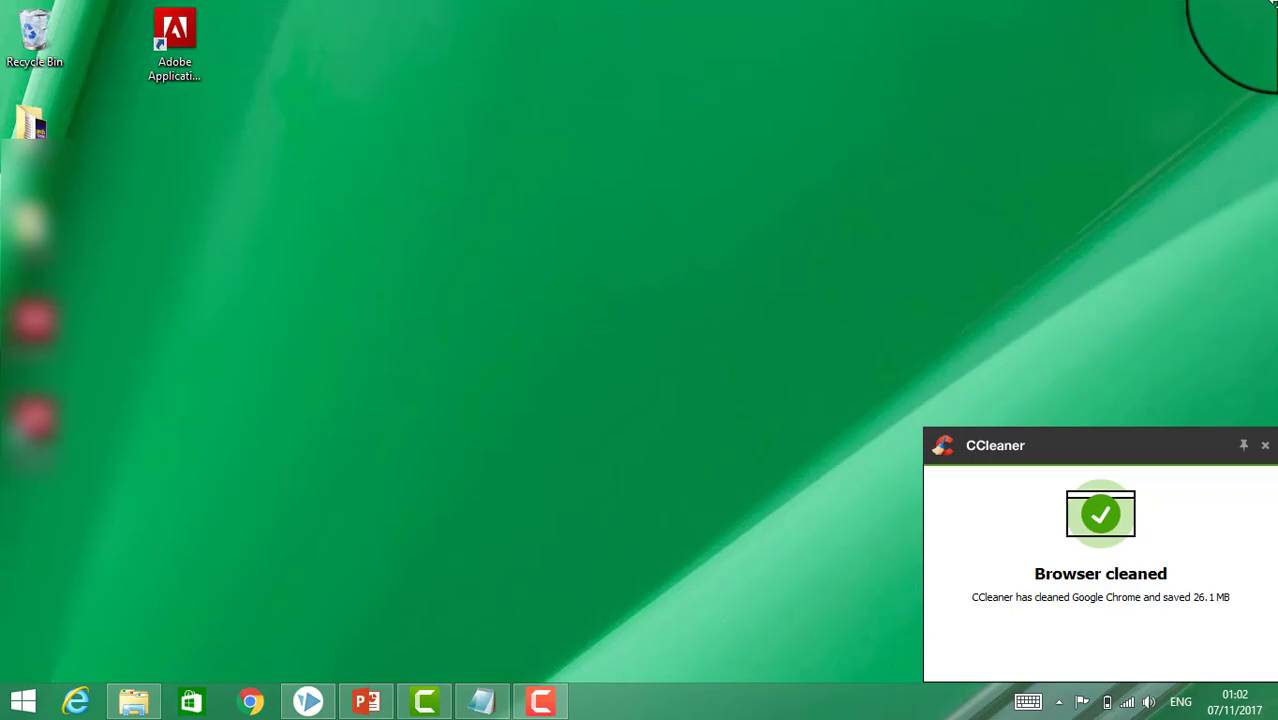
- Type a line of placeholder text and place the cursor at its end
mouse_move(591, 714)
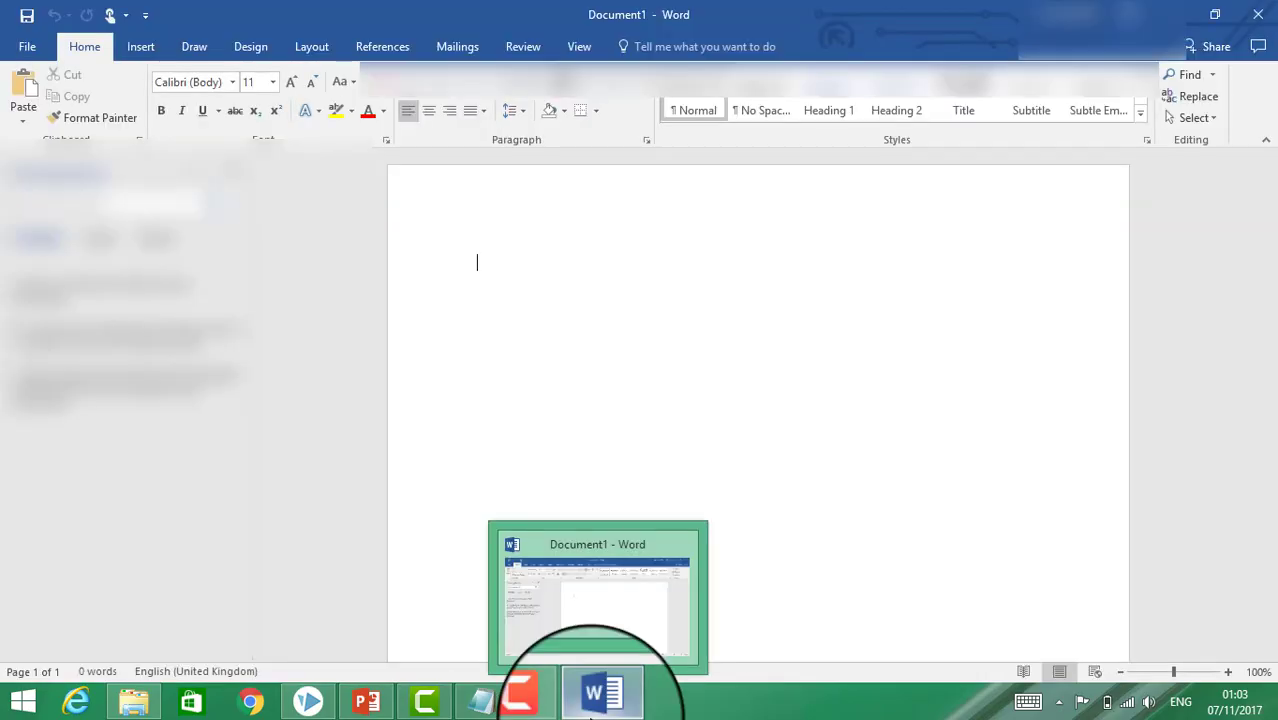
type("Thek kpsdff asfa asfjka oajj sadkfjkdfj kawionlskfjkjaklf kjskdfjakfj  kljdfkjaffkjdfksfjjalksfjlkfjsf")
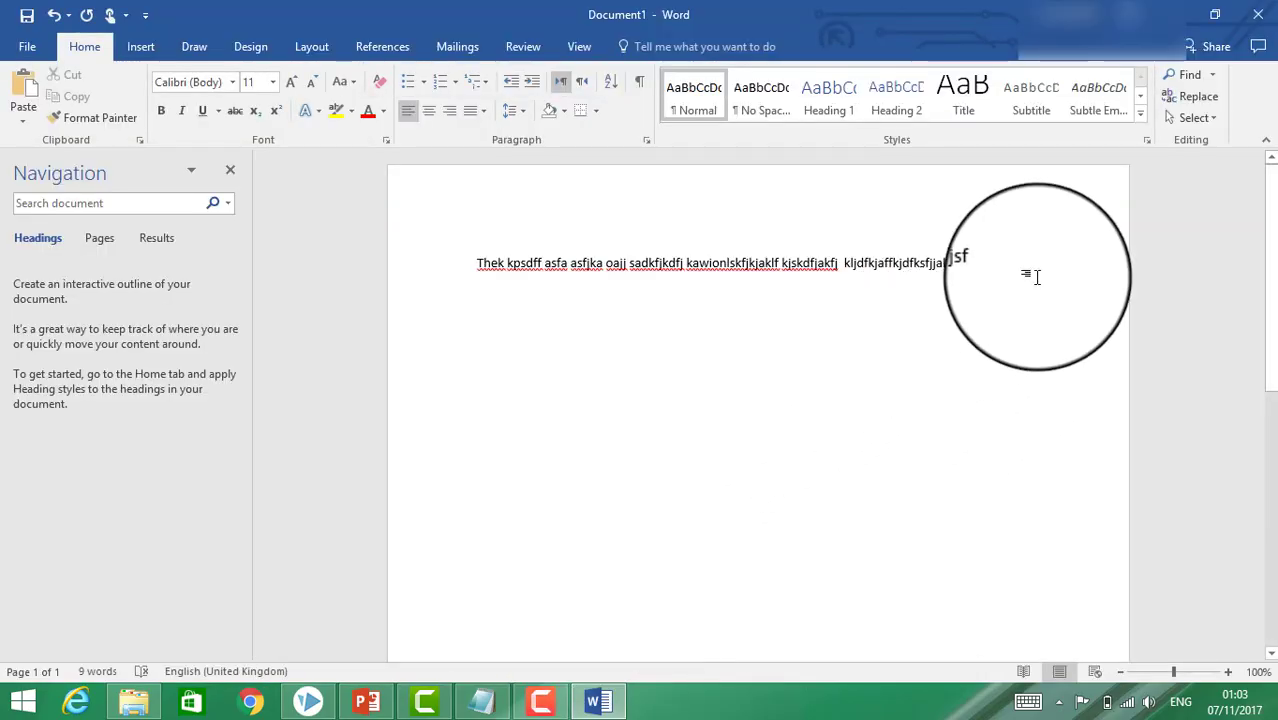
left_click_drag(990, 265, 471, 253)
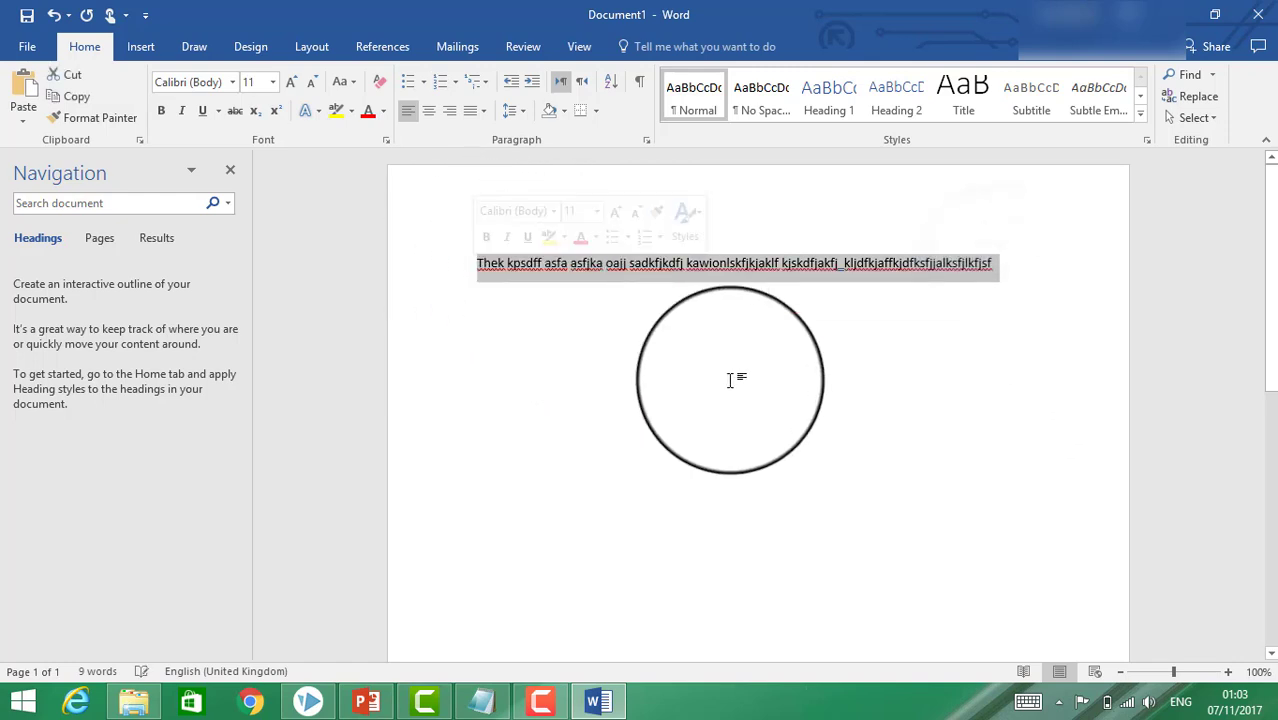
left_click(1007, 263)
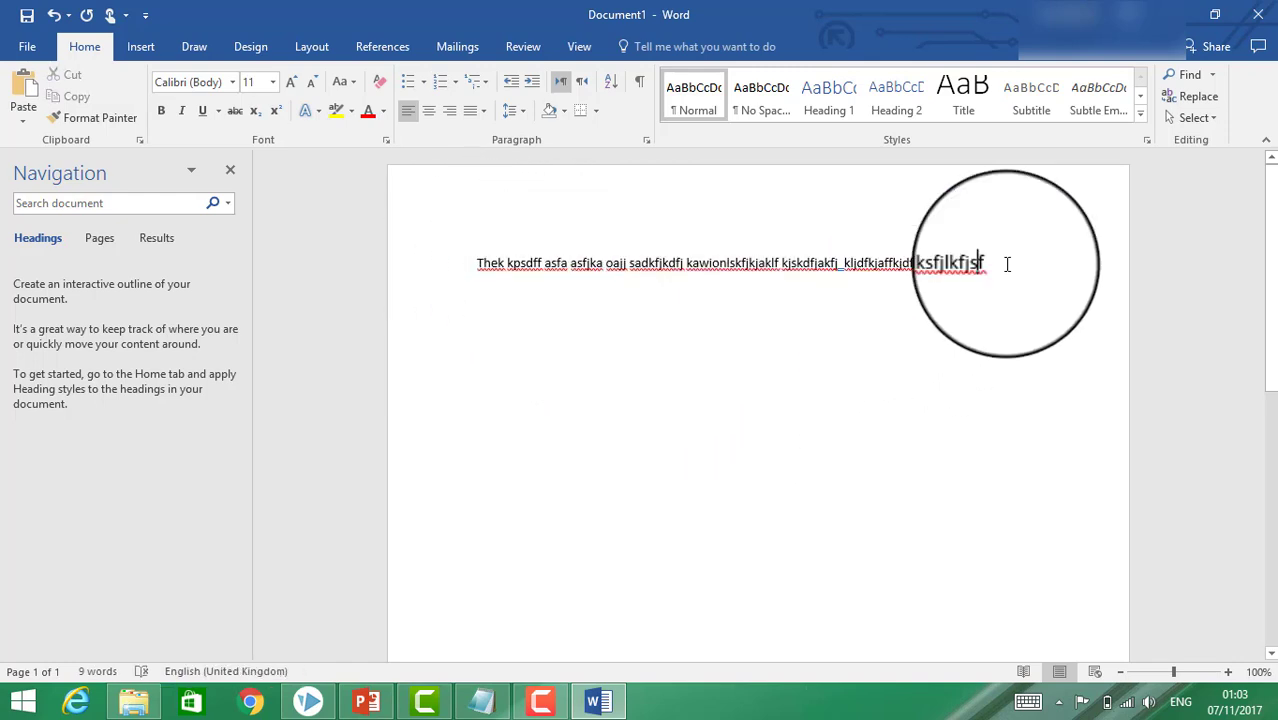
- Start a Mendeley citation from the References tab and go to Mendeley
left_click(146, 50)
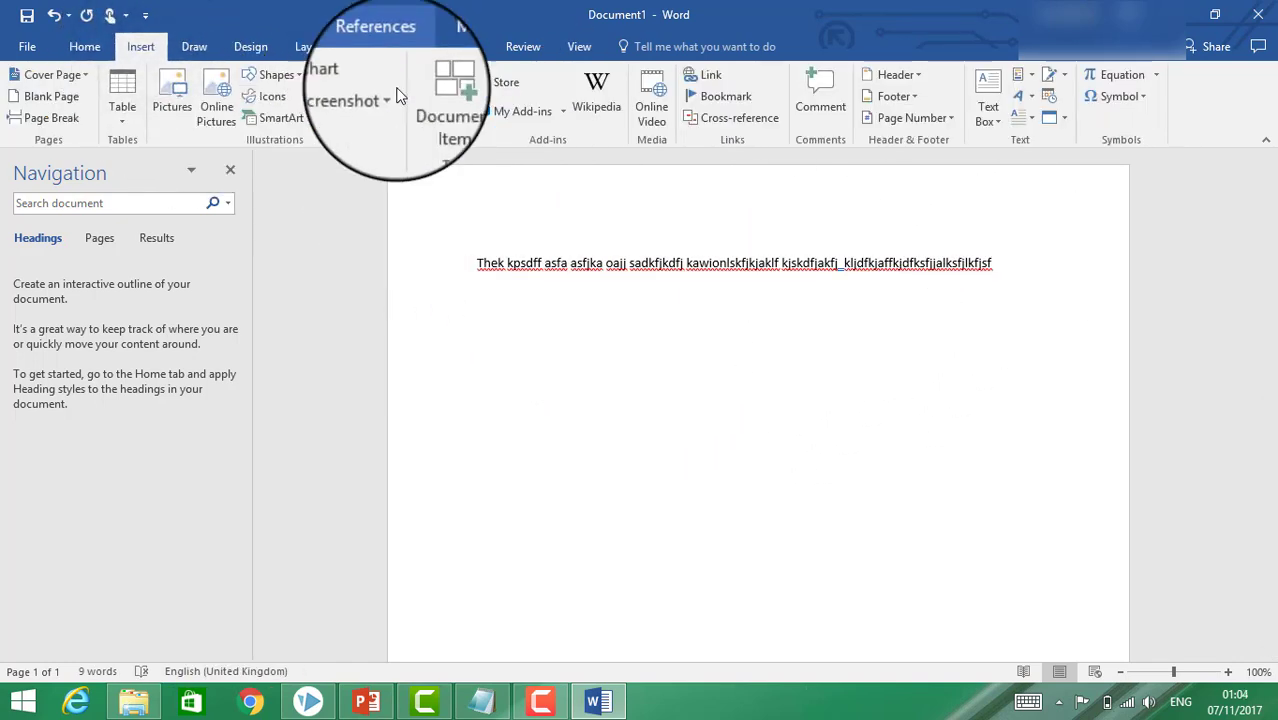
left_click(383, 50)
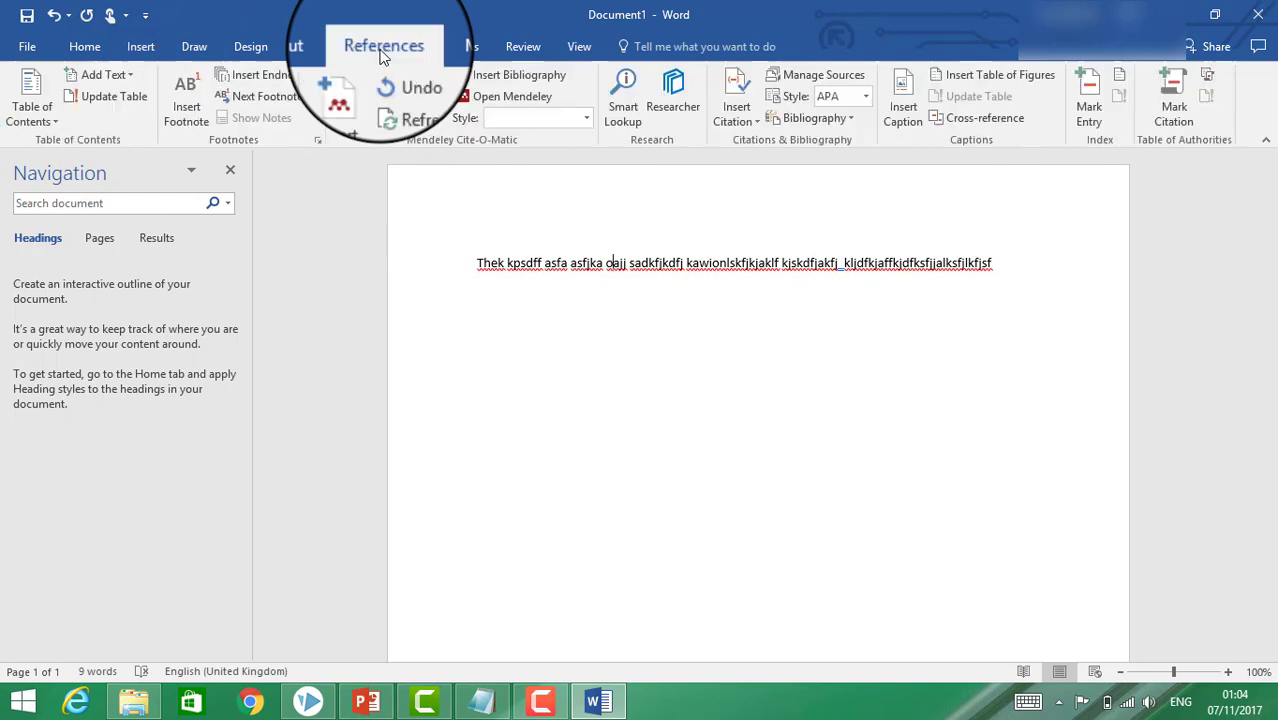
left_click(346, 114)
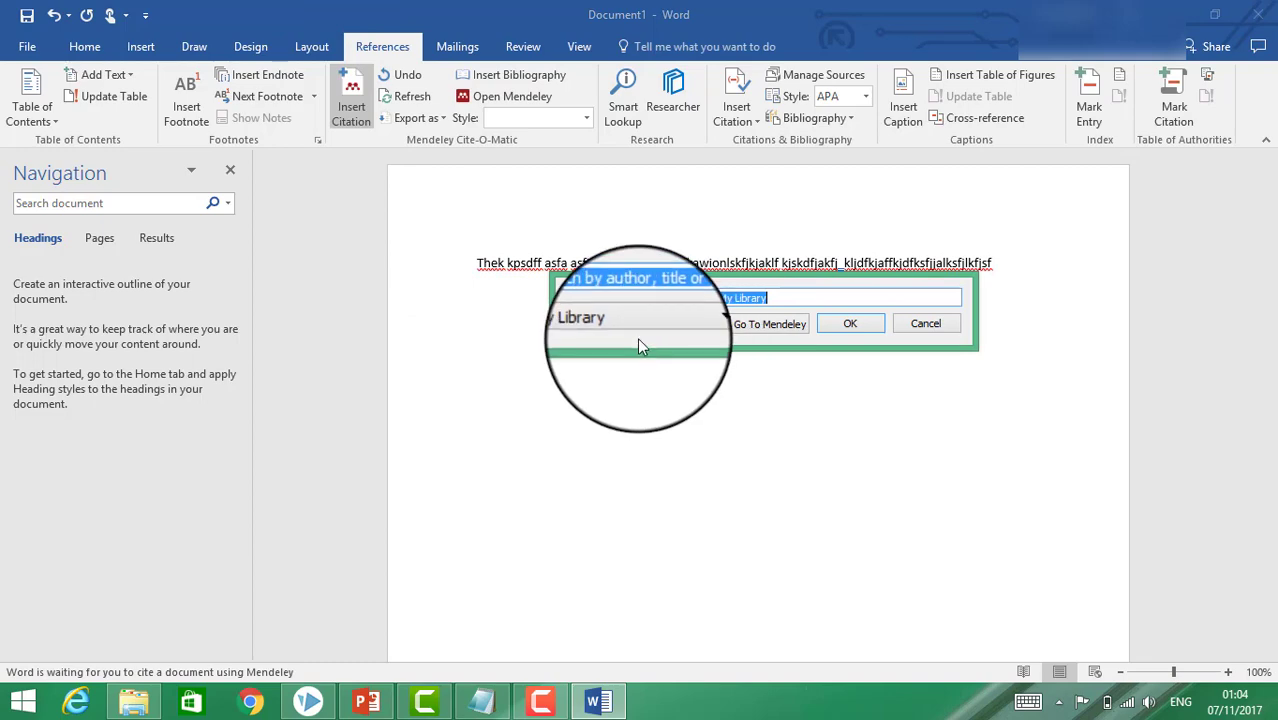
left_click(767, 333)
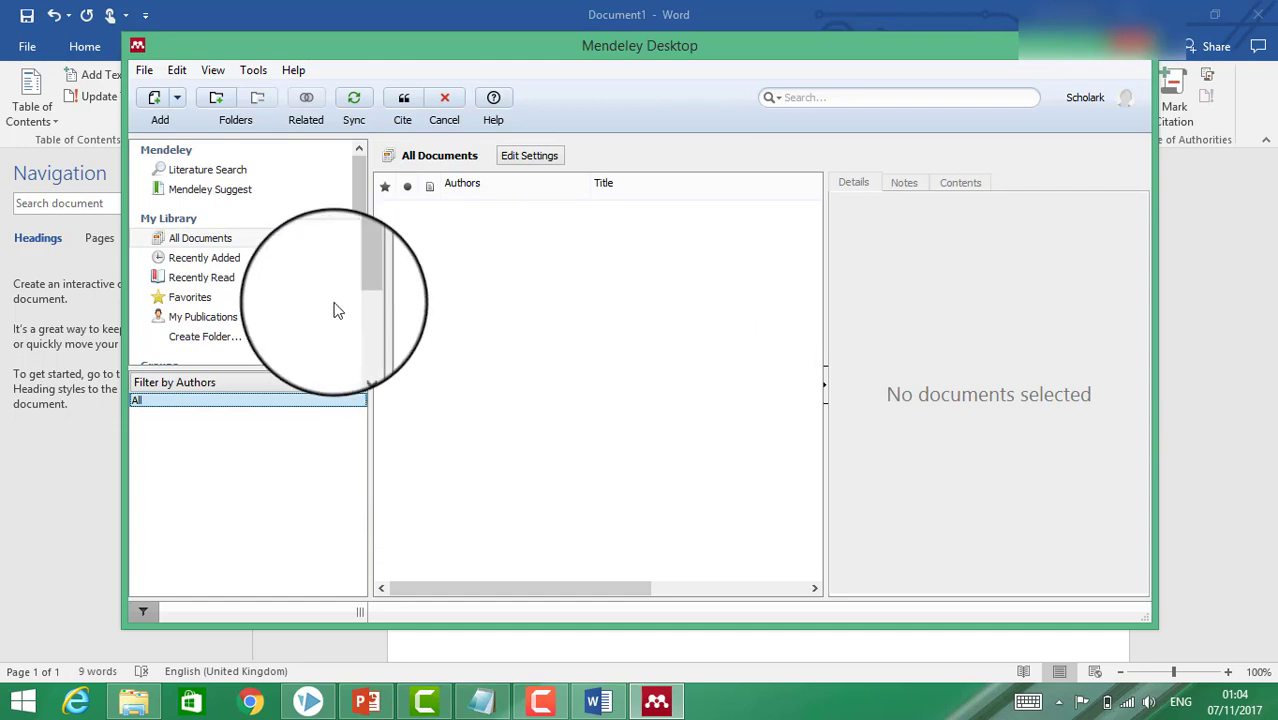
- Check the Add options in the empty Mendeley library, then minimise Mendeley
left_click(175, 100)
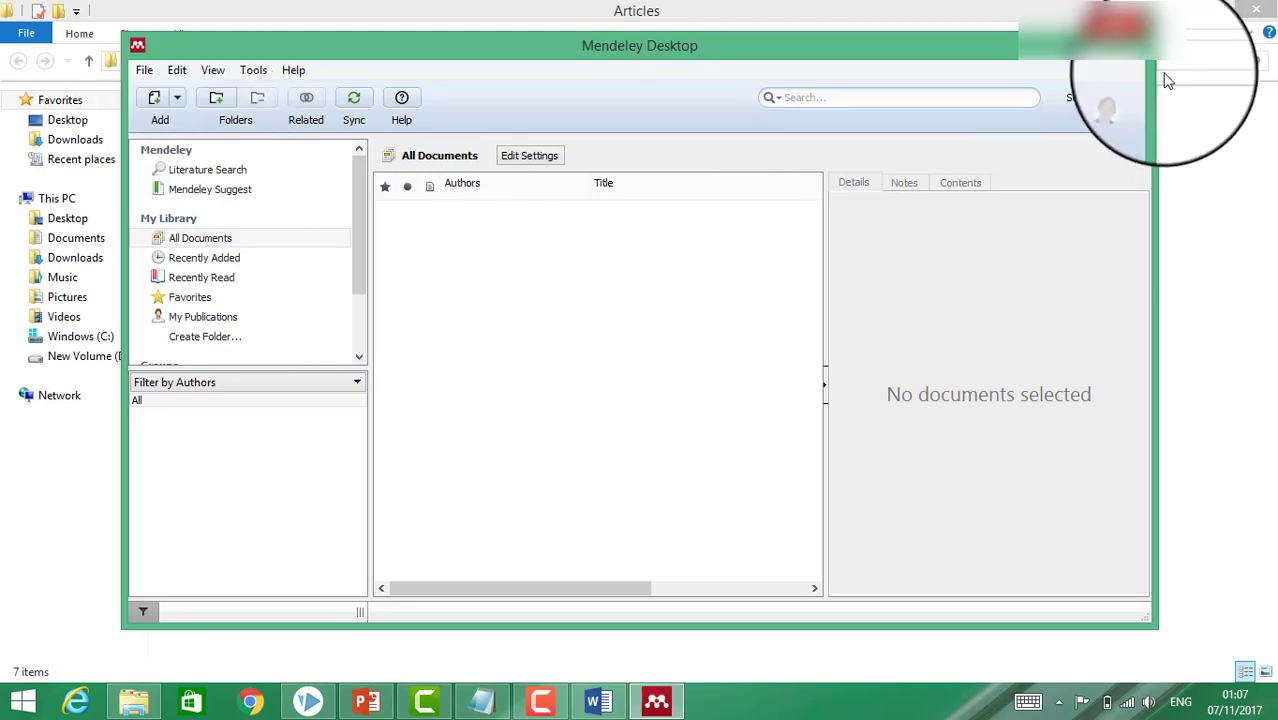
left_click(1098, 45)
- Locate the Articles folder on the desktop, then return to Word and Mendeley
left_click(1198, 12)
left_click(315, 250)
key("F2")
key("Return")
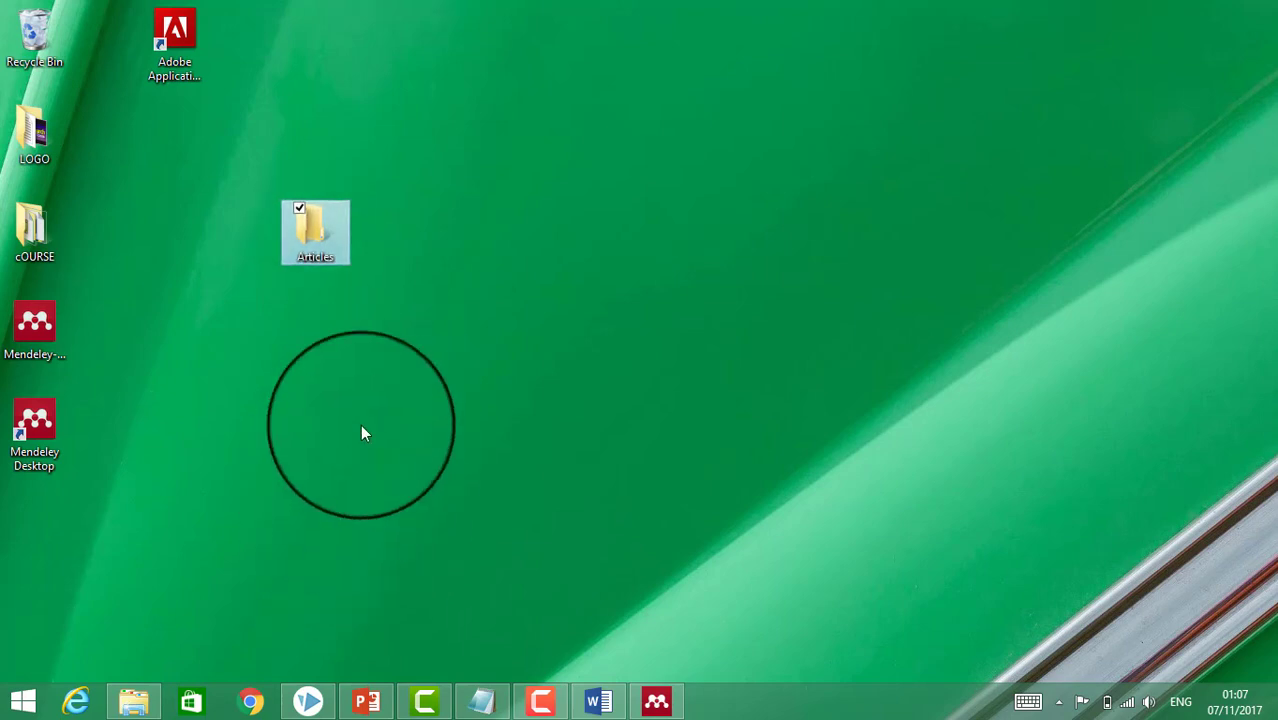
key("alt+Tab")
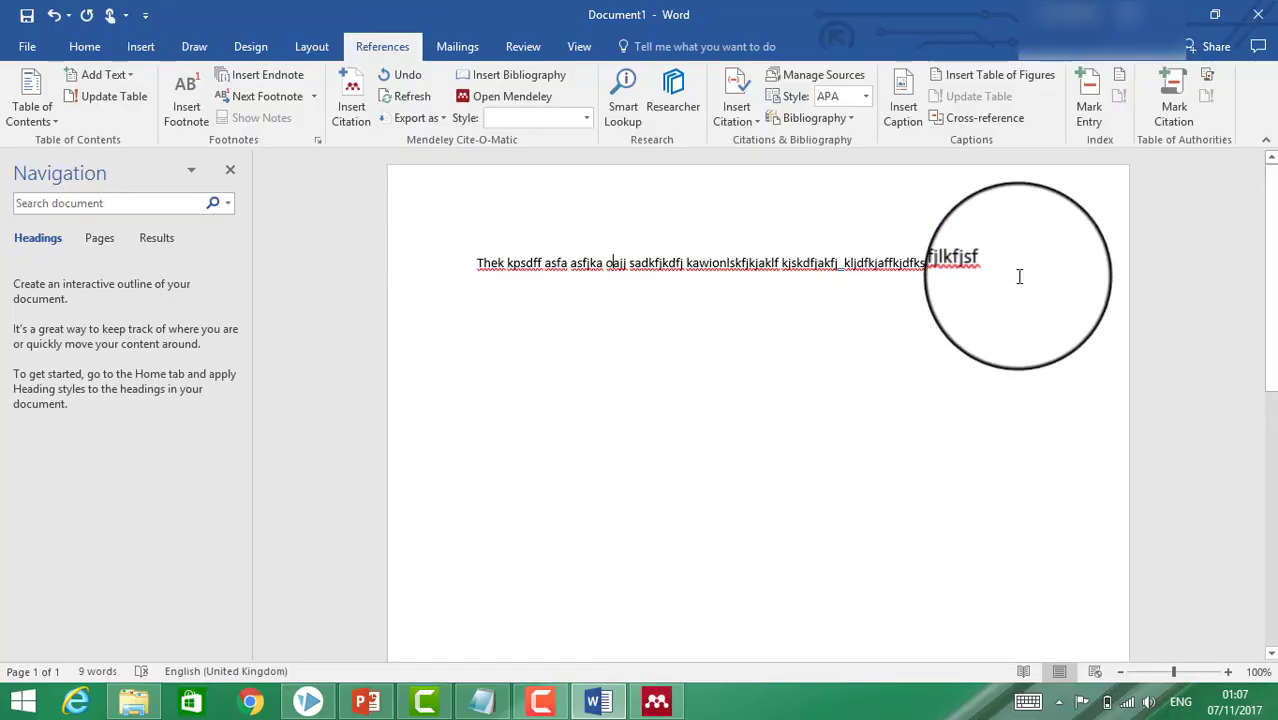
left_click(657, 700)
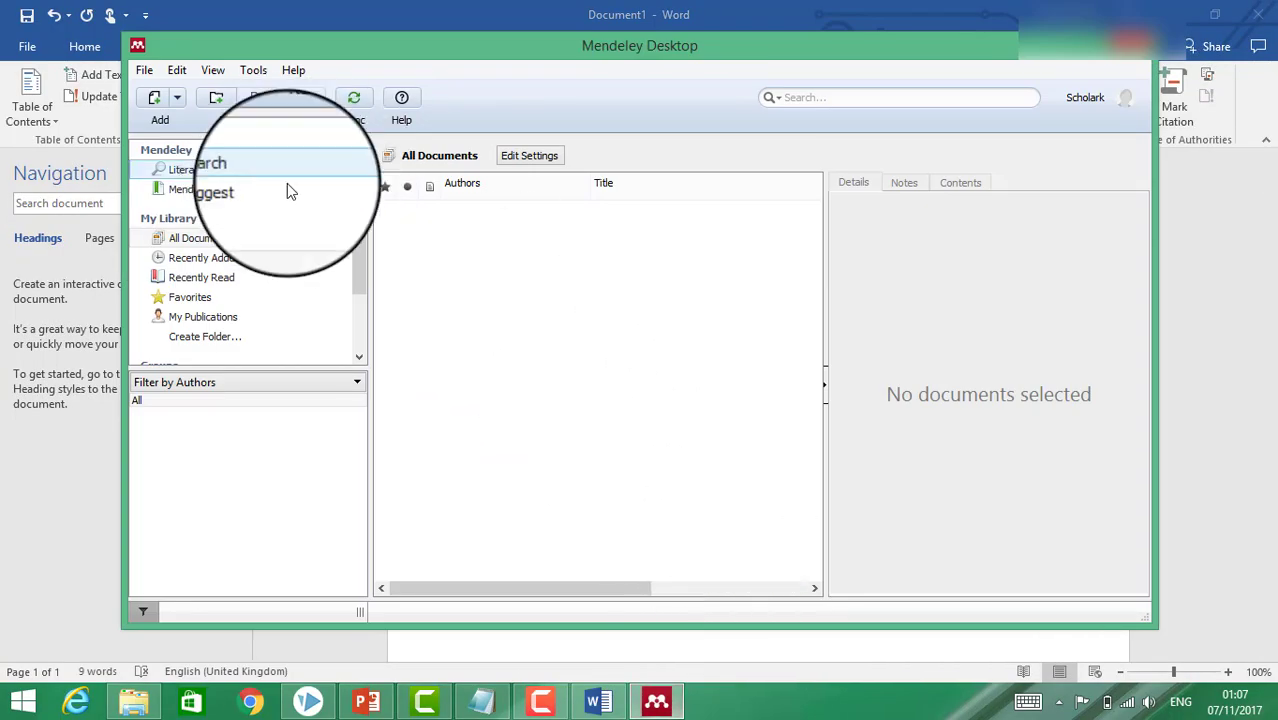
- Open Mendeley's Add Files dialog from the Add dropdown
left_click(178, 97)
left_click(190, 140)
left_click(669, 467)
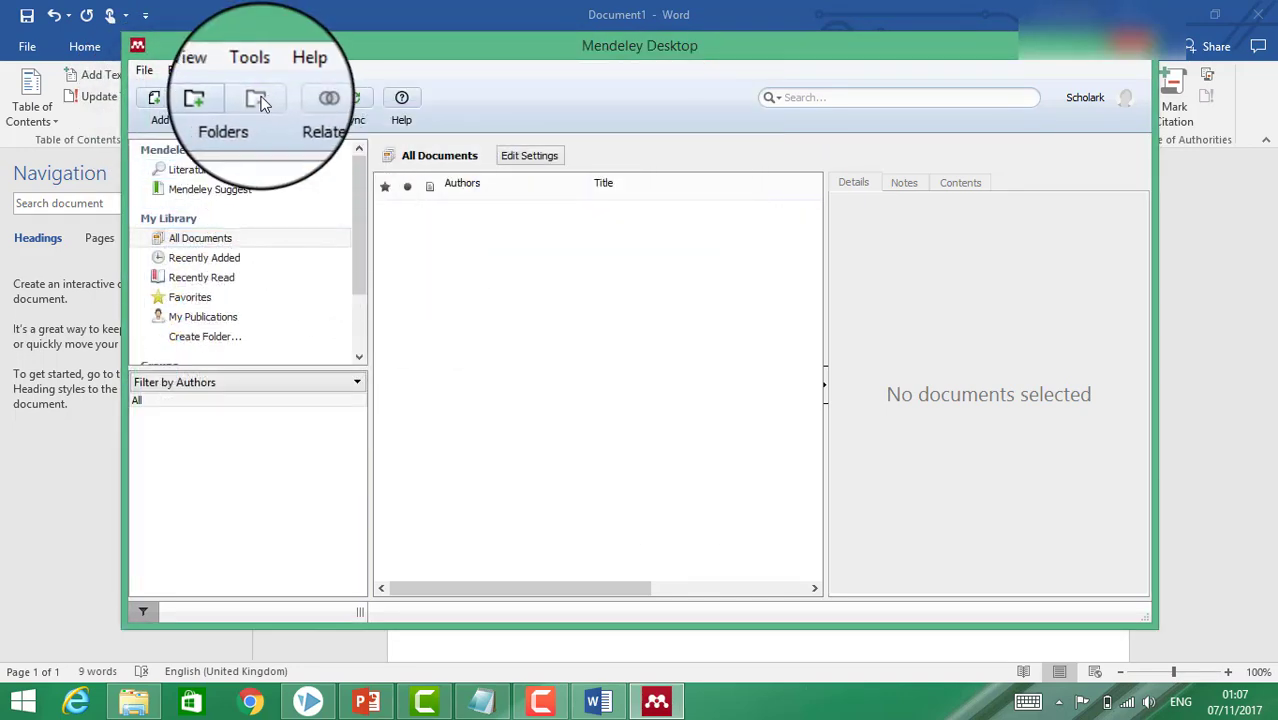
left_click(177, 100)
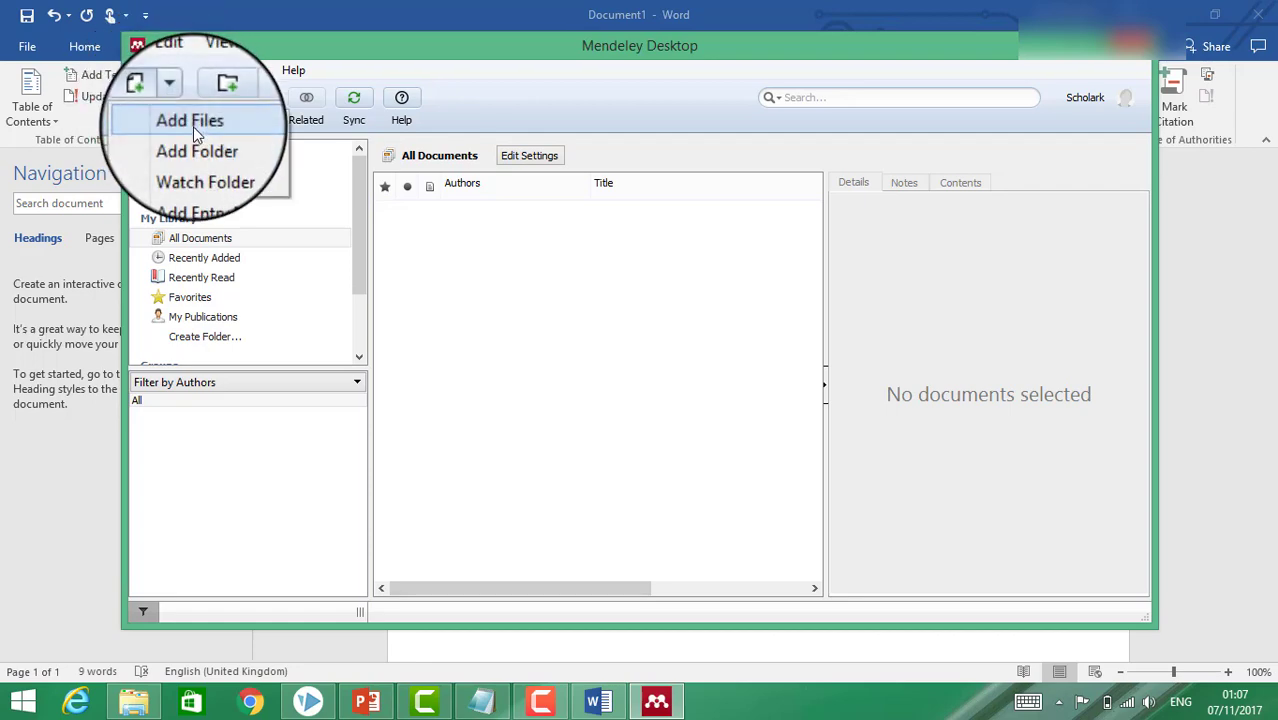
left_click(193, 126)
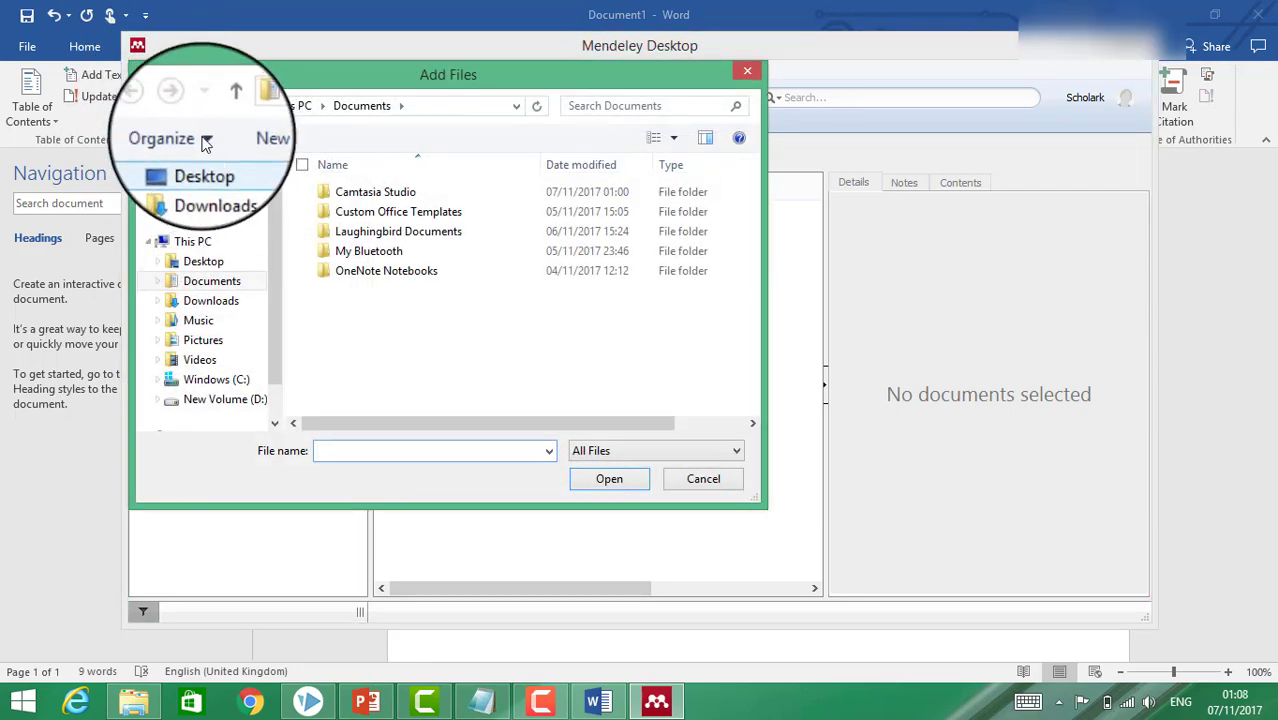
- Import the livingstone2012, MILESTONE and onlineteachguide PDFs from Desktop > Articles
key("Escape")
left_click(177, 100)
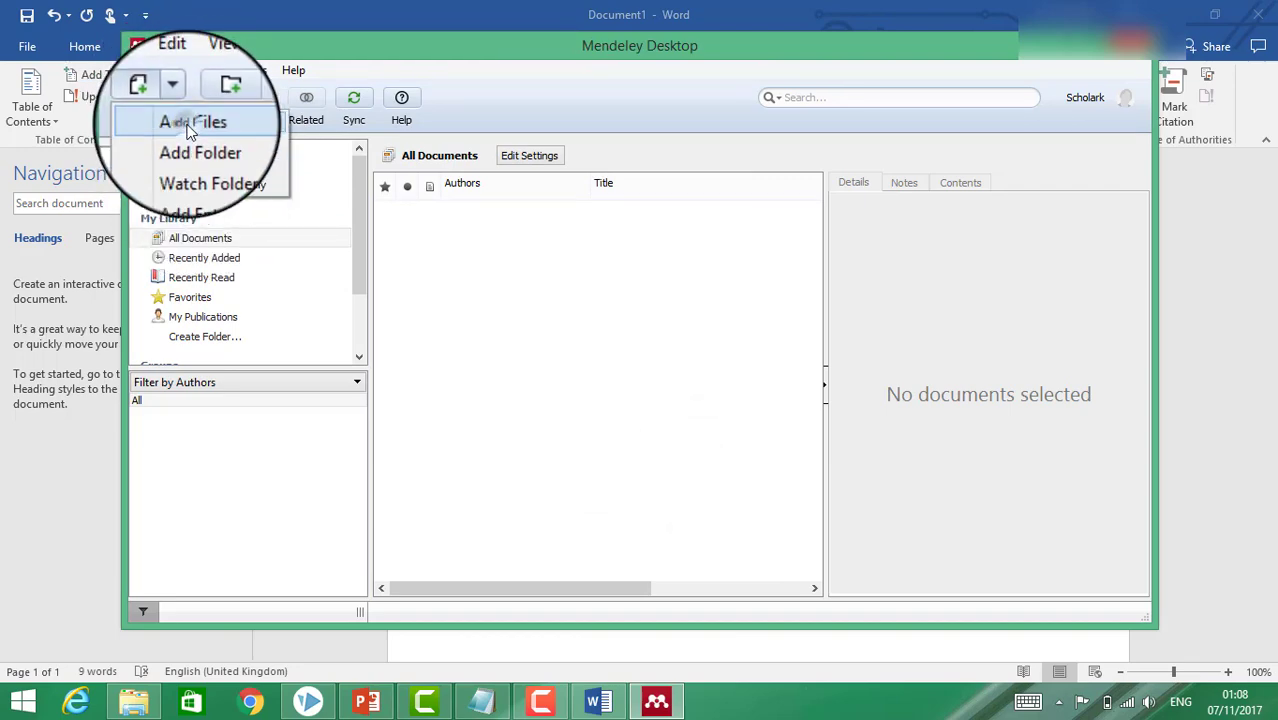
left_click(190, 130)
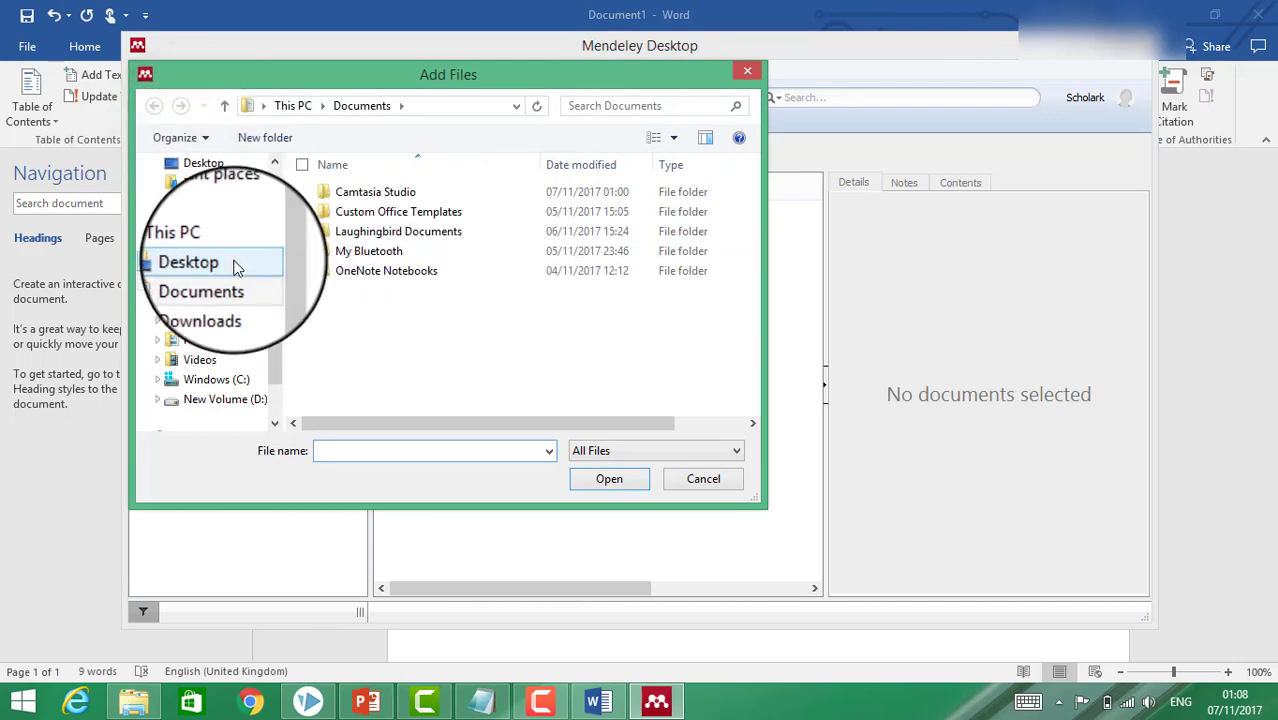
left_click(210, 268)
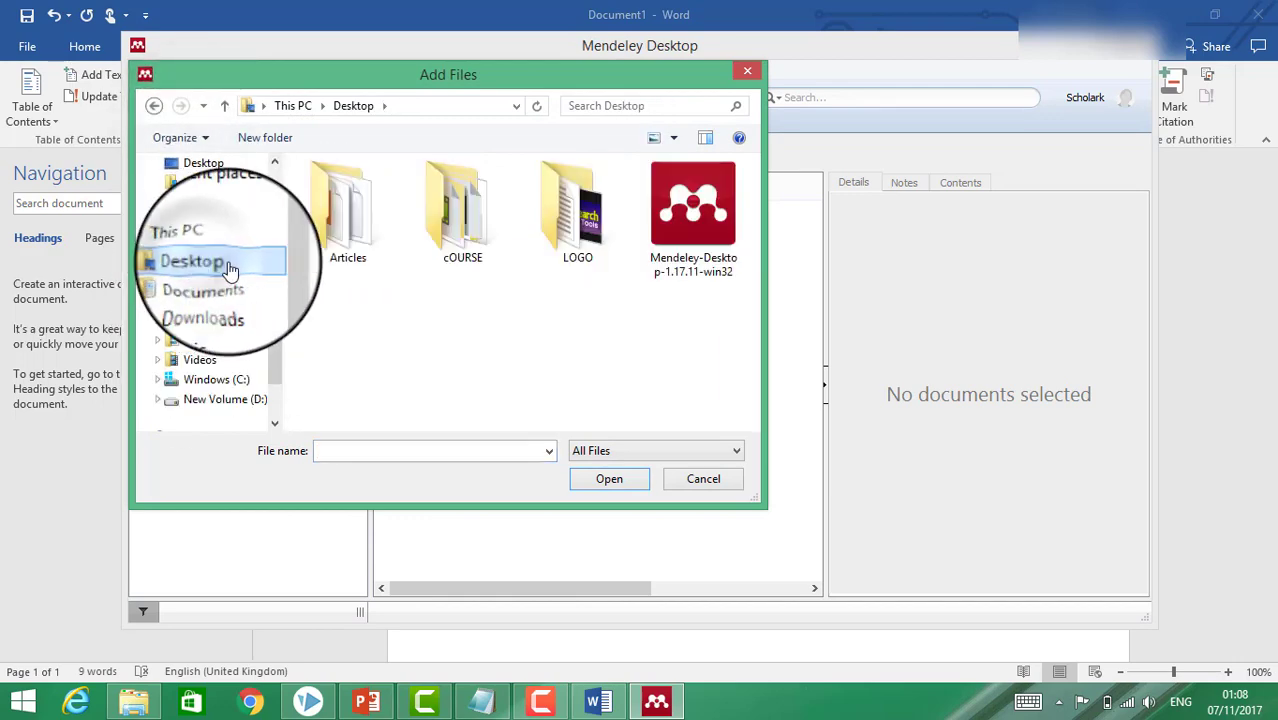
double_click(355, 262)
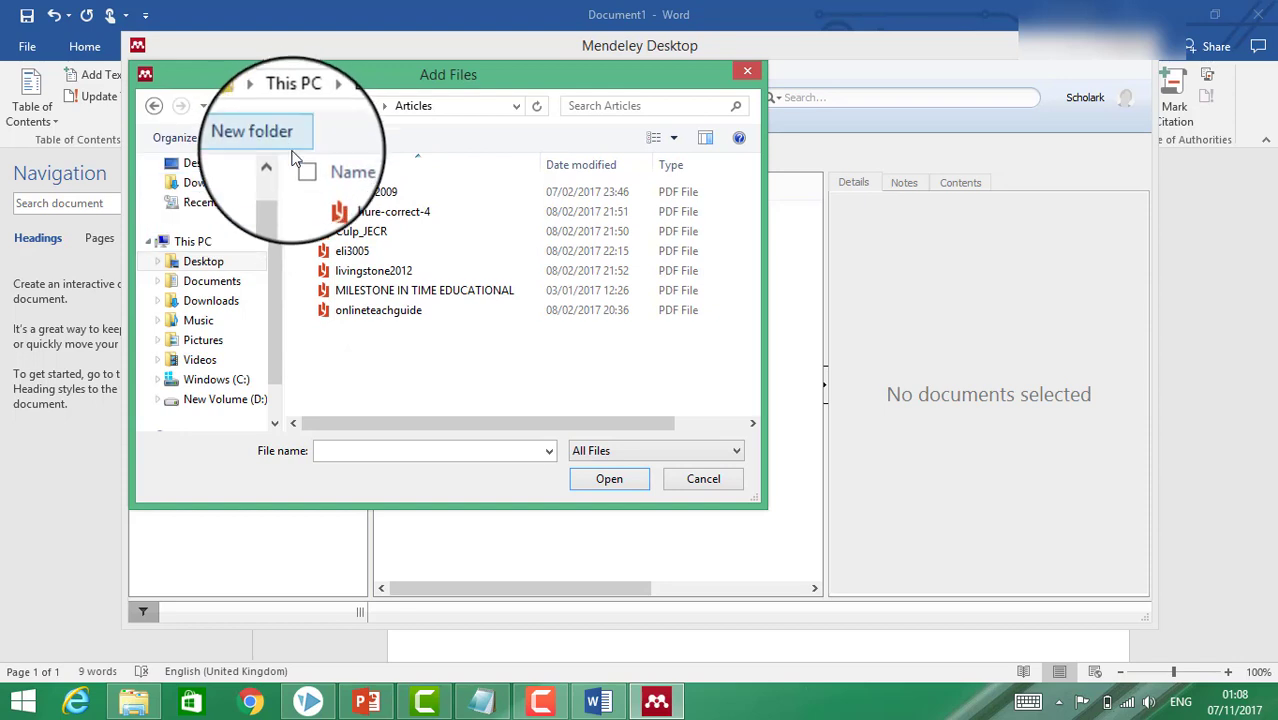
left_click_drag(456, 371, 364, 284)
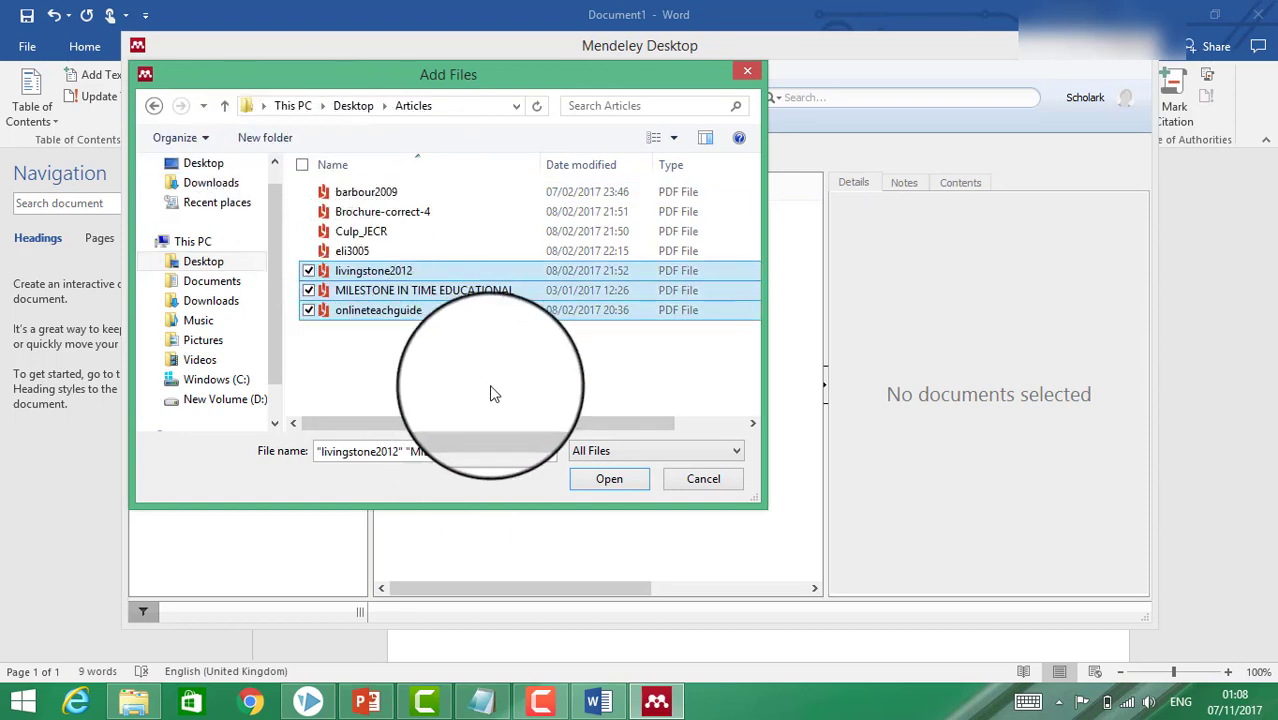
left_click(600, 481)
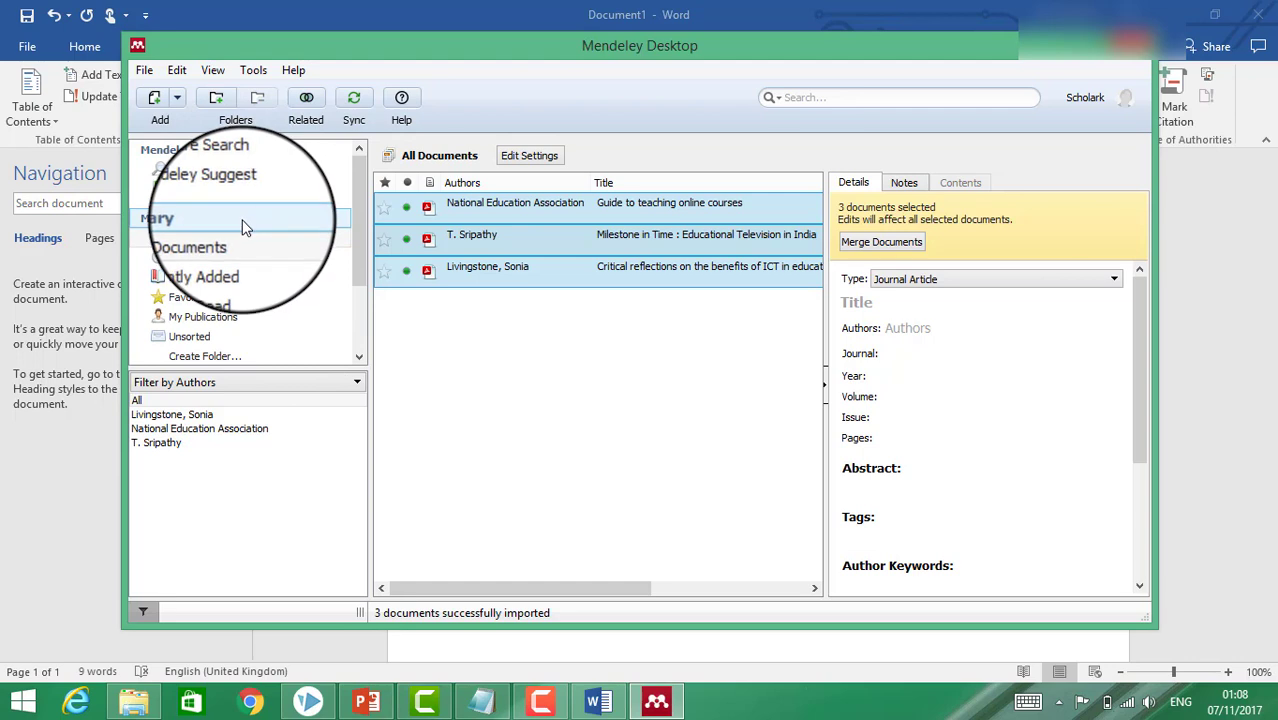
- Add a new library folder named abcpapee and open its empty contents
right_click(227, 202)
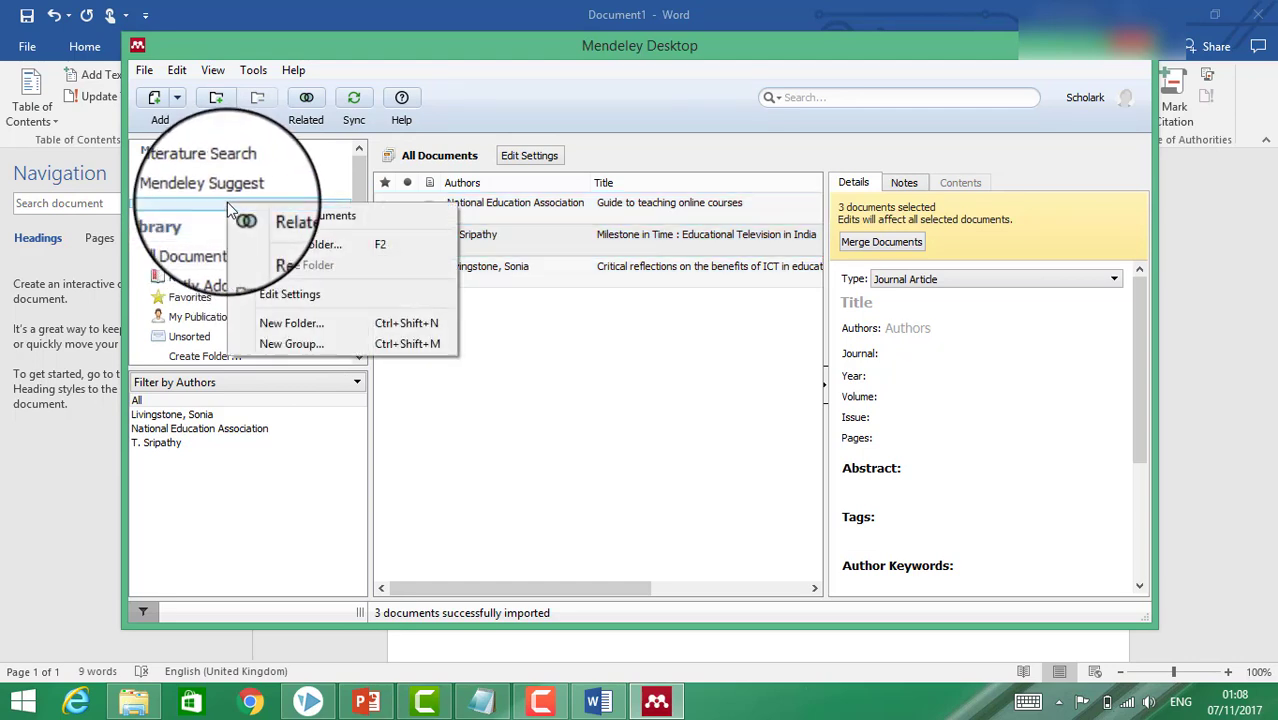
left_click(181, 222)
right_click(194, 233)
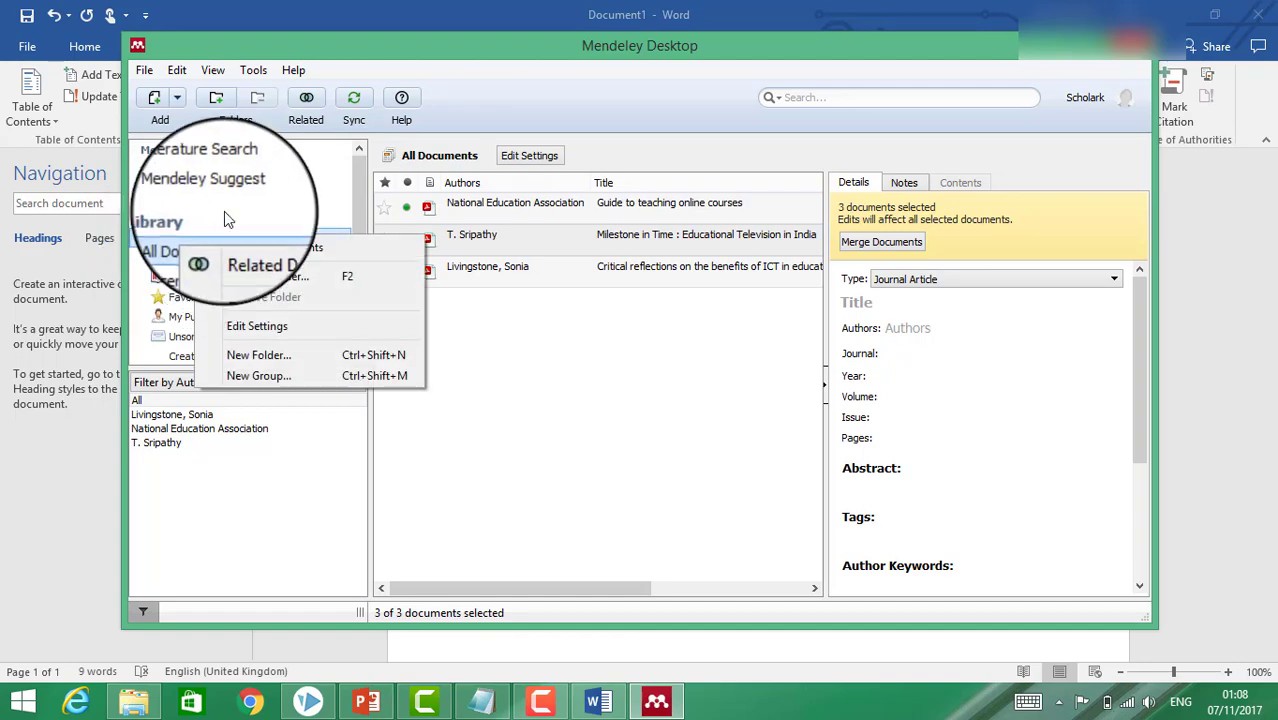
right_click(245, 169)
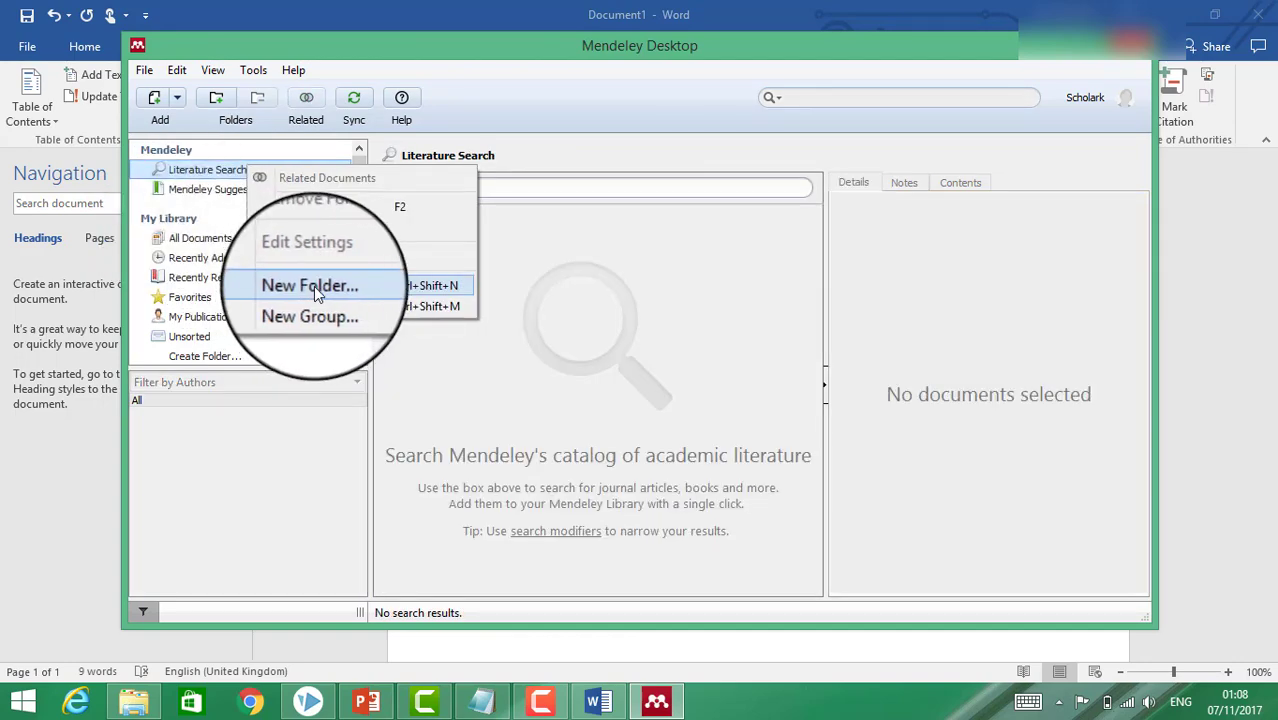
left_click(314, 286)
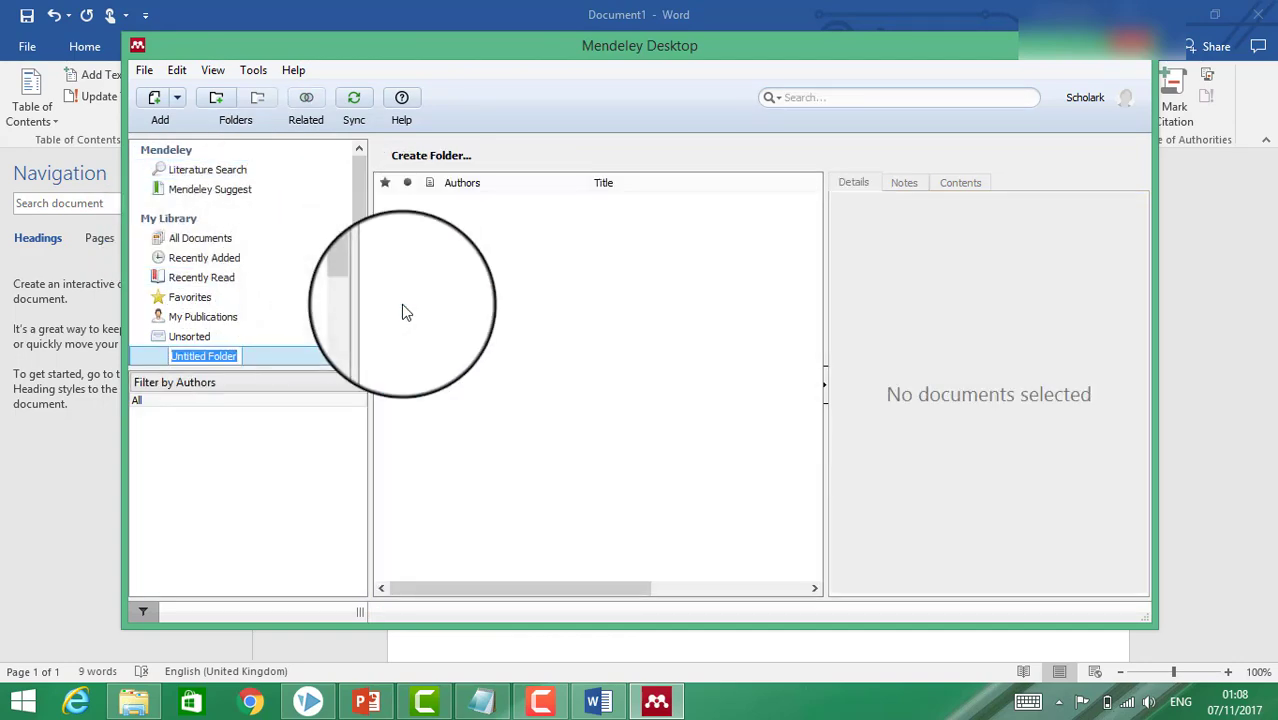
type("a")
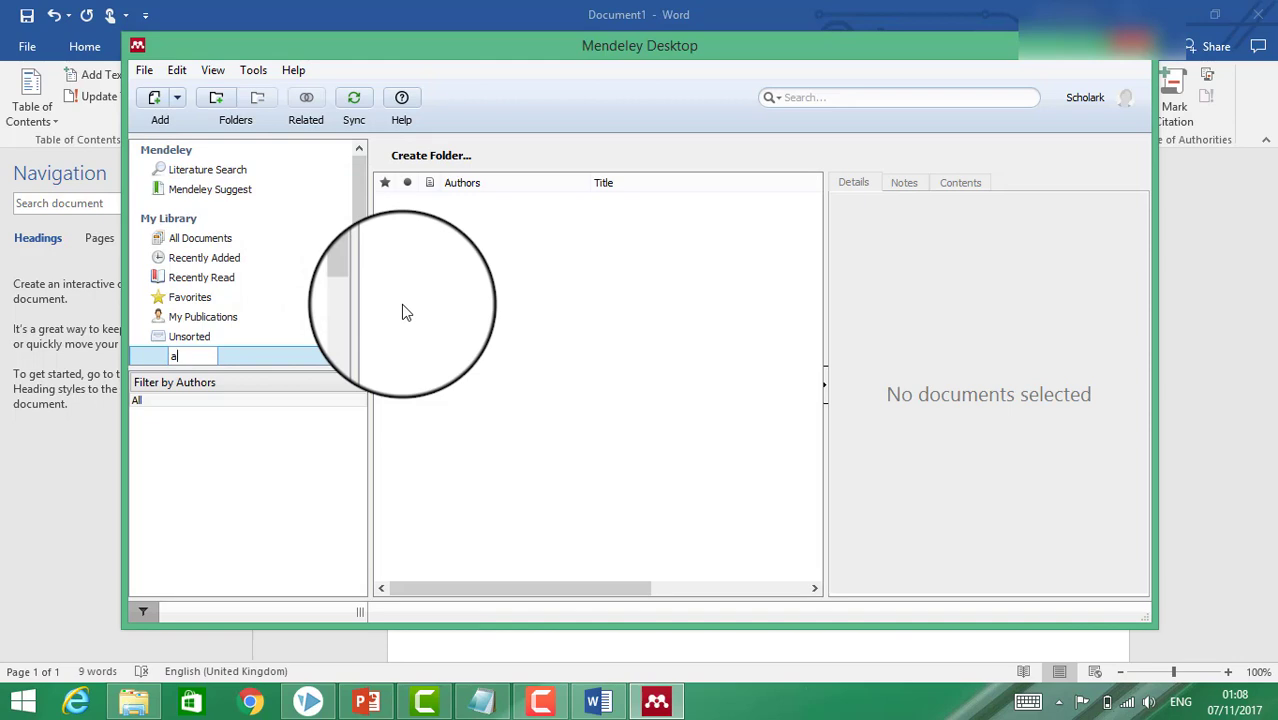
type("bcpapee")
key("Return")
left_click(242, 347)
left_click(216, 362)
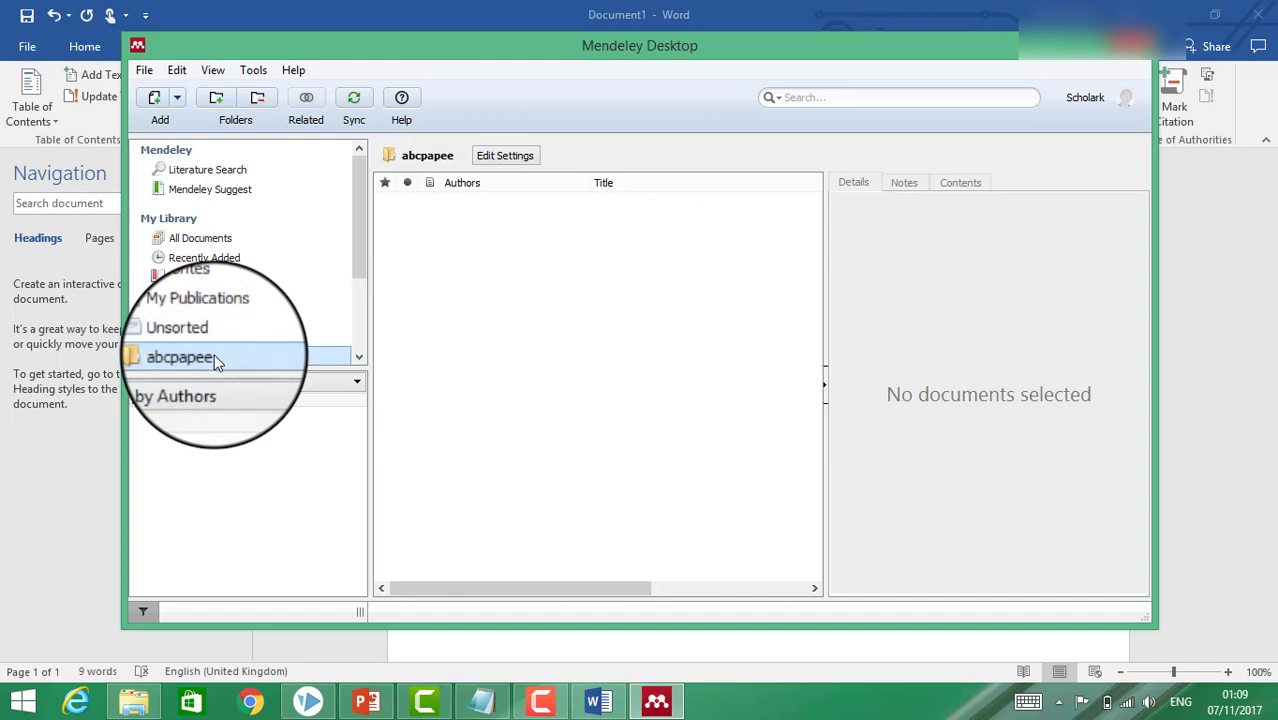
left_click(177, 97)
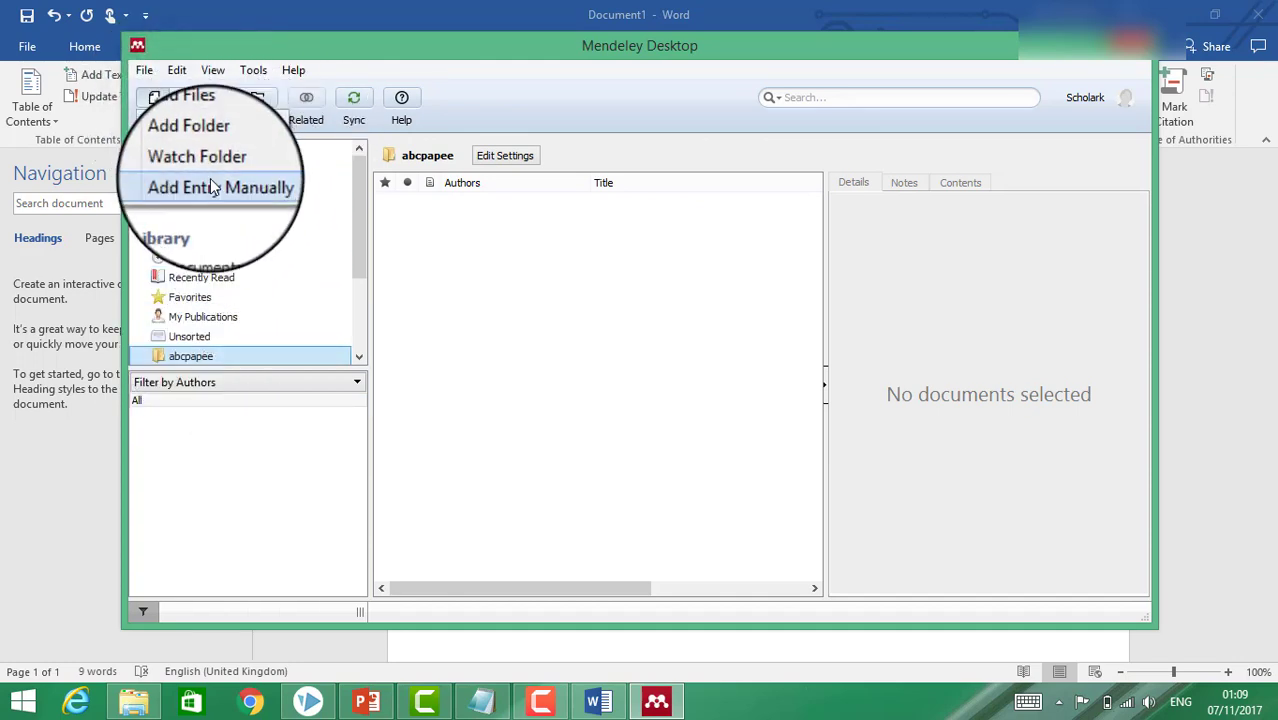
- Add the onlineteachguide and MILESTONE IN TIME EDUCATIONAL PDFs to the abcpapee folder
left_click(205, 128)
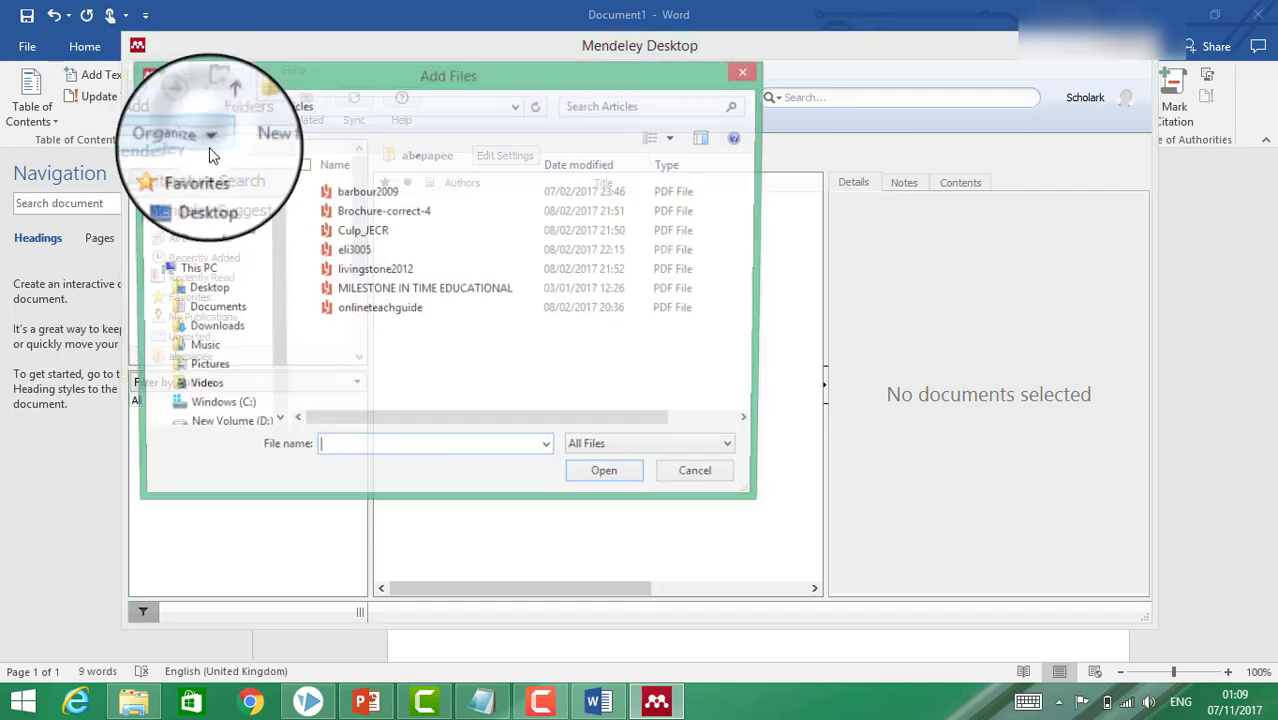
left_click(383, 313)
left_click(388, 290, "ctrl")
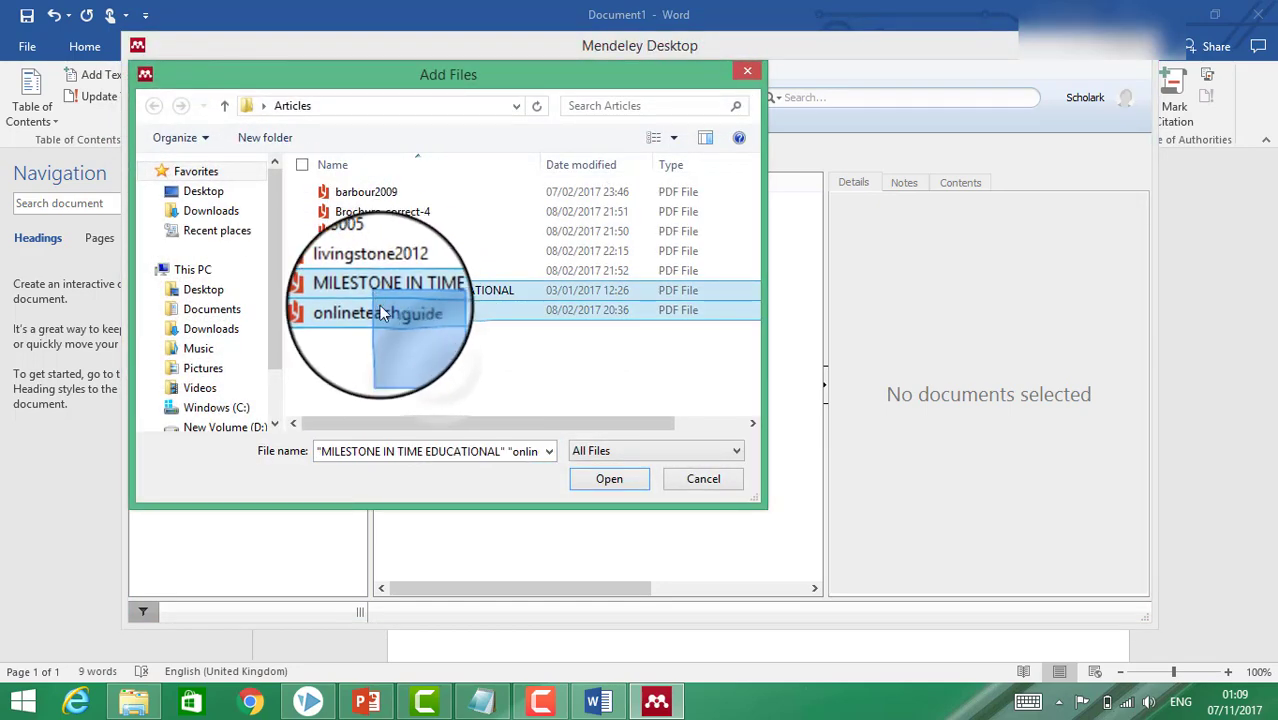
left_click(609, 478)
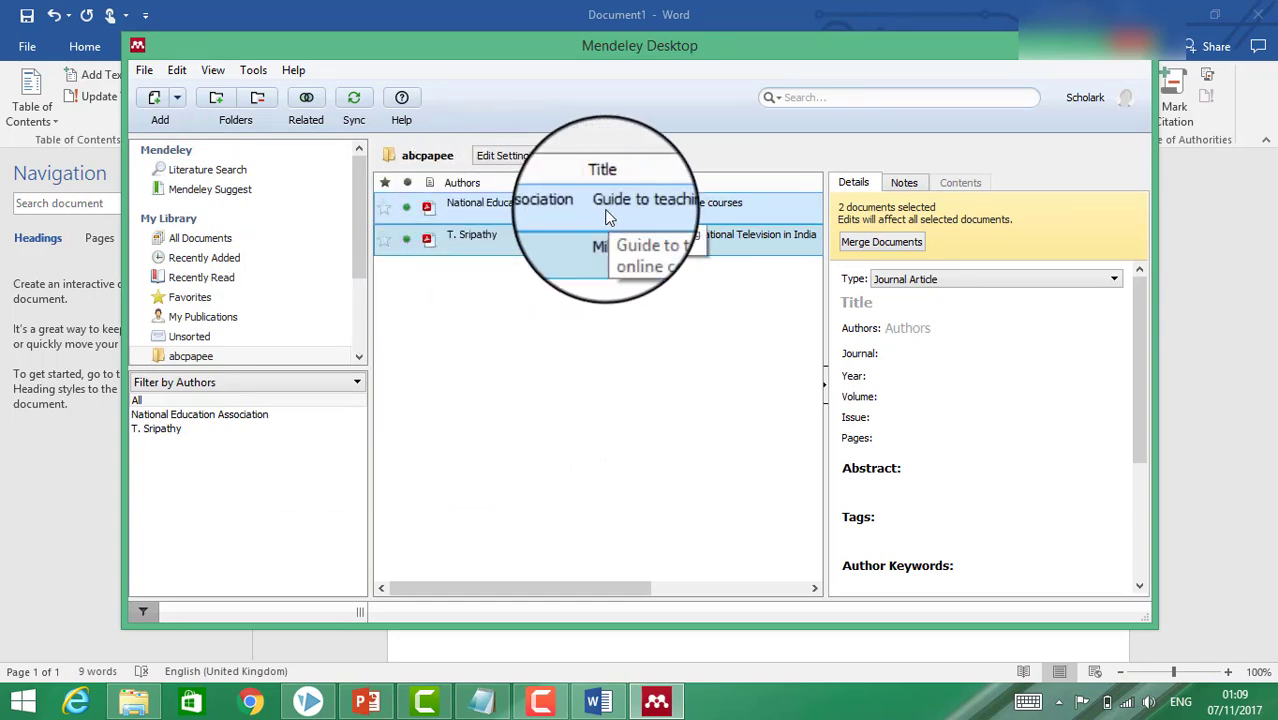
- Cite the 2015 T. Sripathy article at the end of the Word paragraph
left_click(598, 702)
left_click(995, 277)
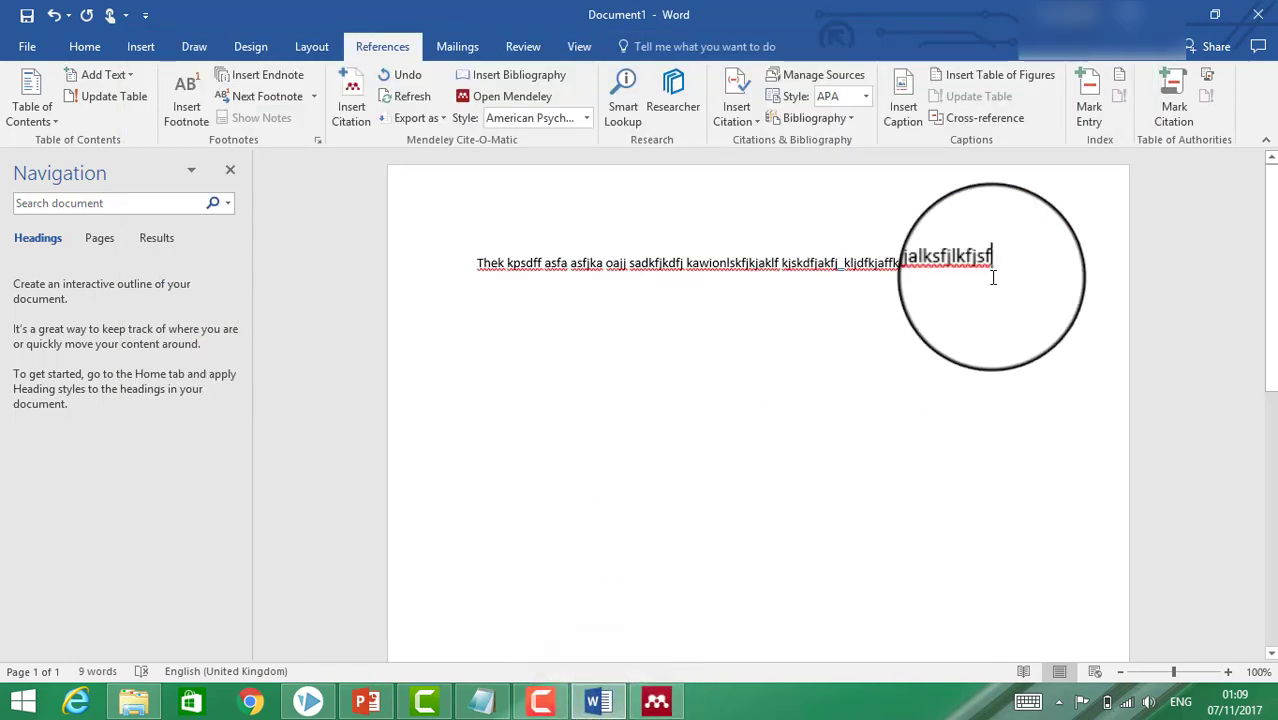
left_click(355, 130)
left_click(948, 315)
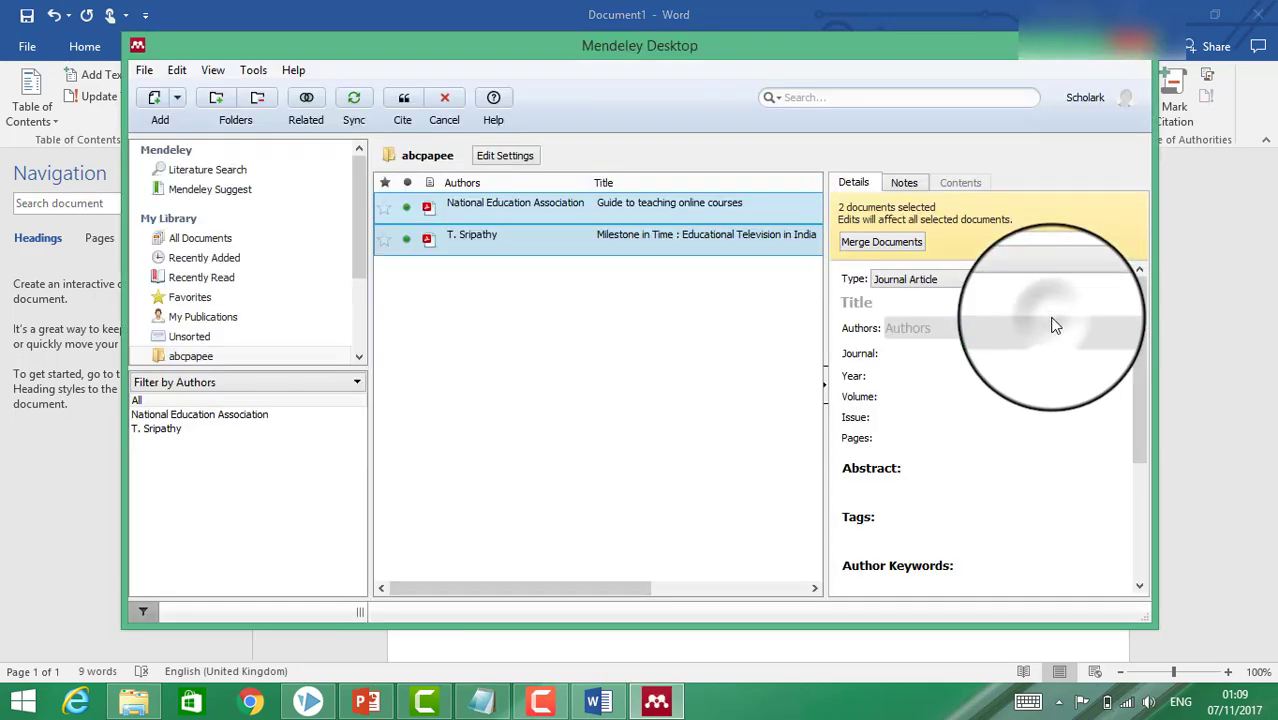
left_click(492, 377)
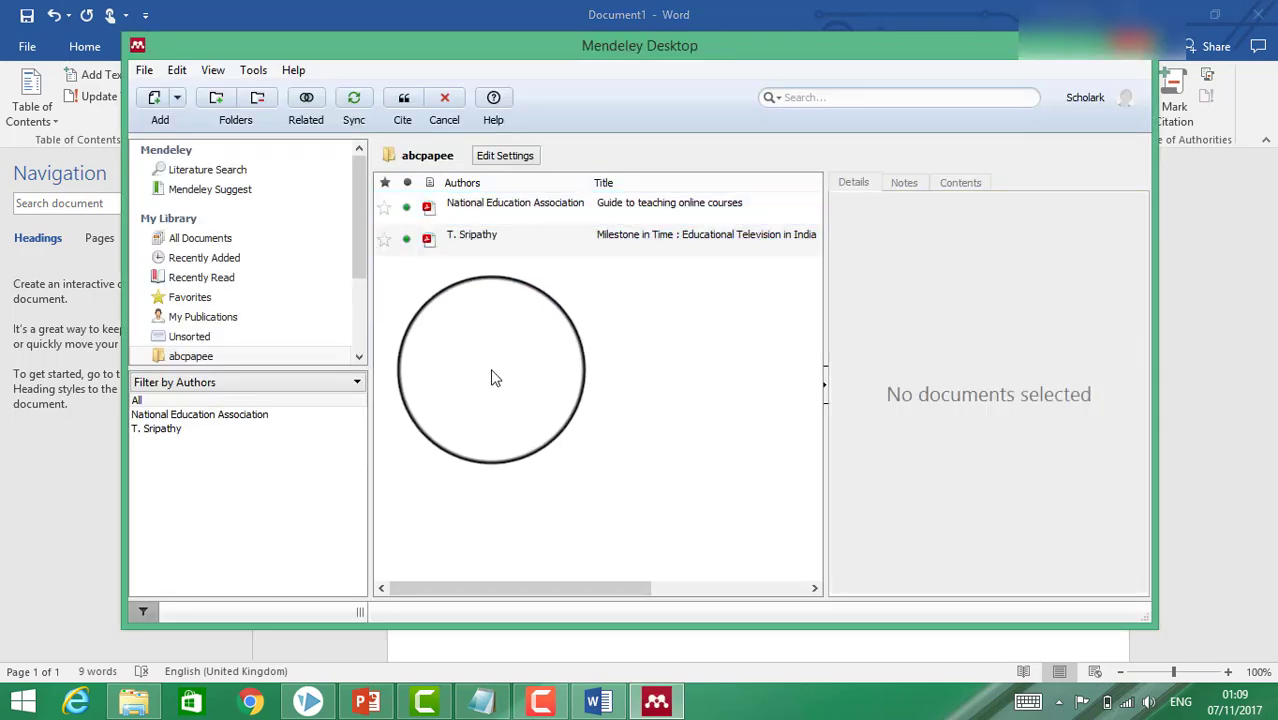
left_click(476, 234)
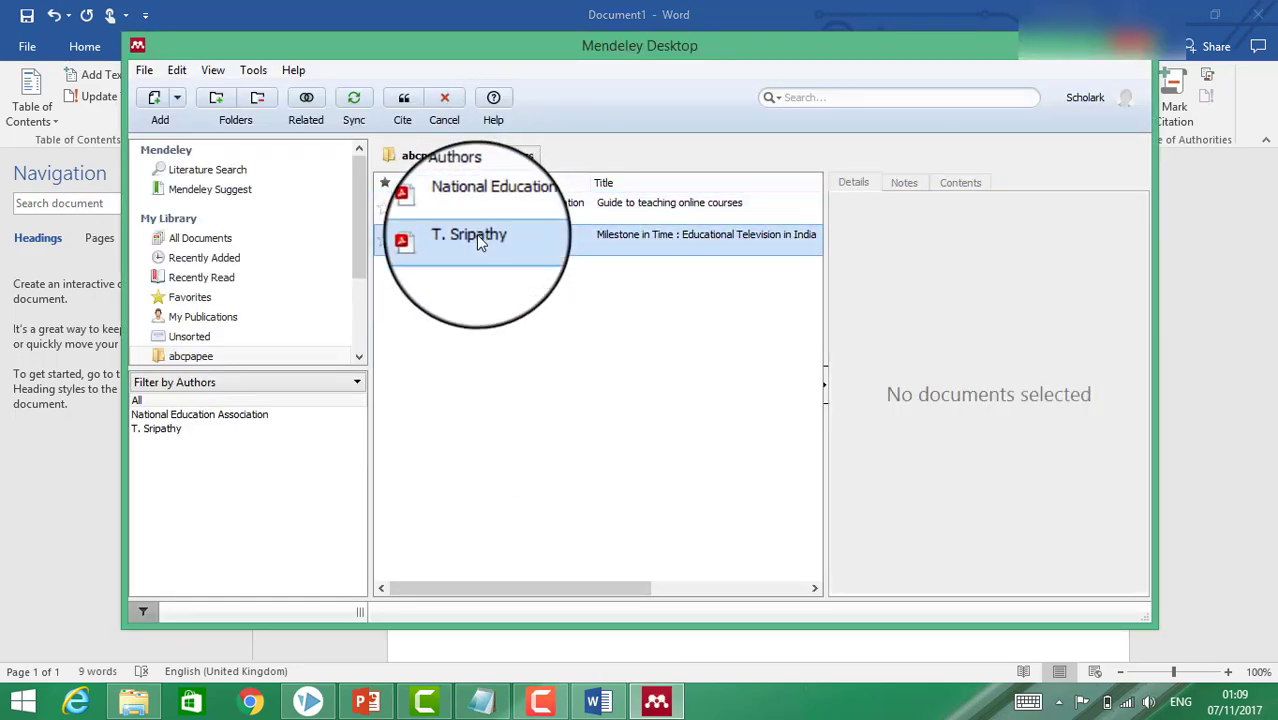
left_click(405, 103)
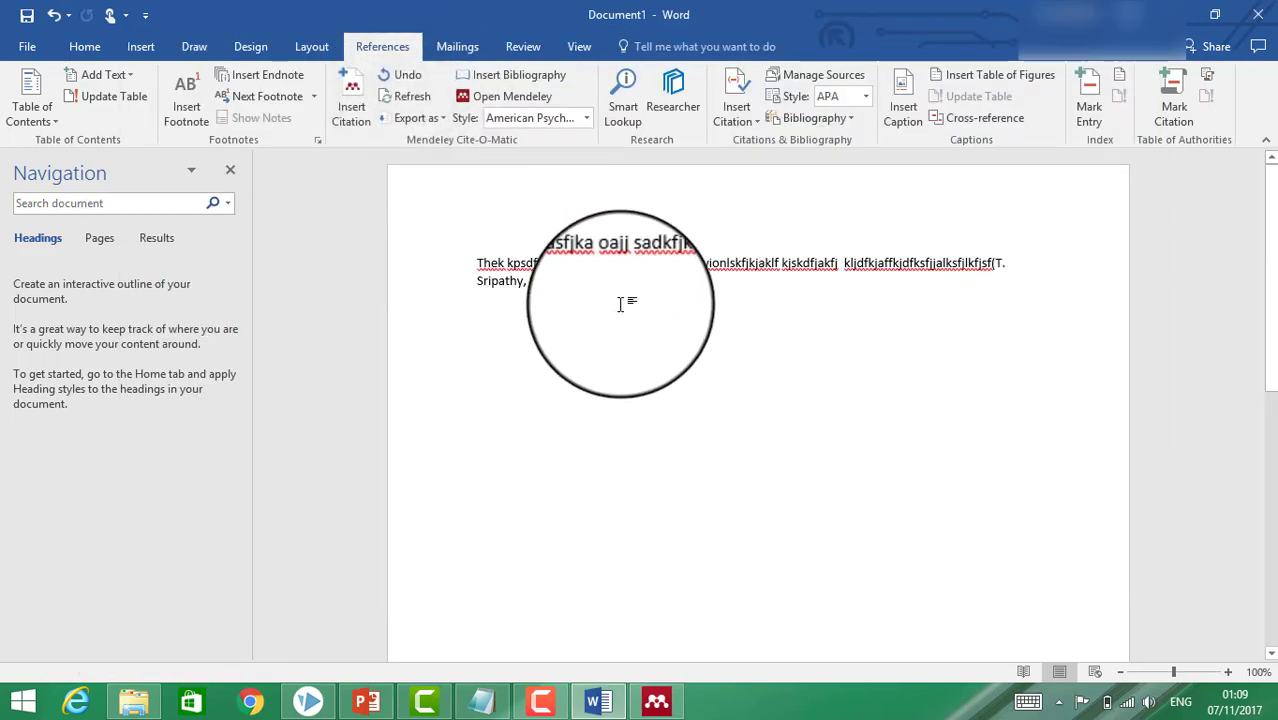
- Switch the Mendeley citation style to IEEE so the citation reads [1]
left_click(588, 121)
left_click(540, 248)
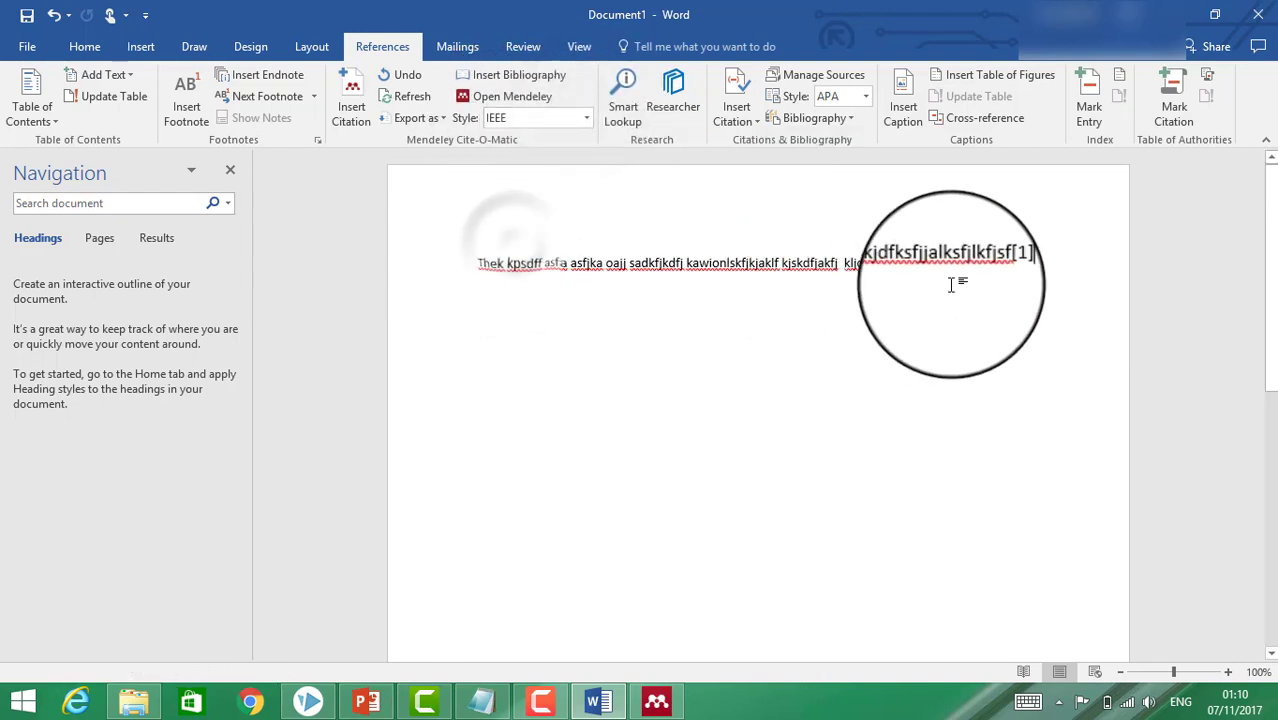
left_click(586, 118)
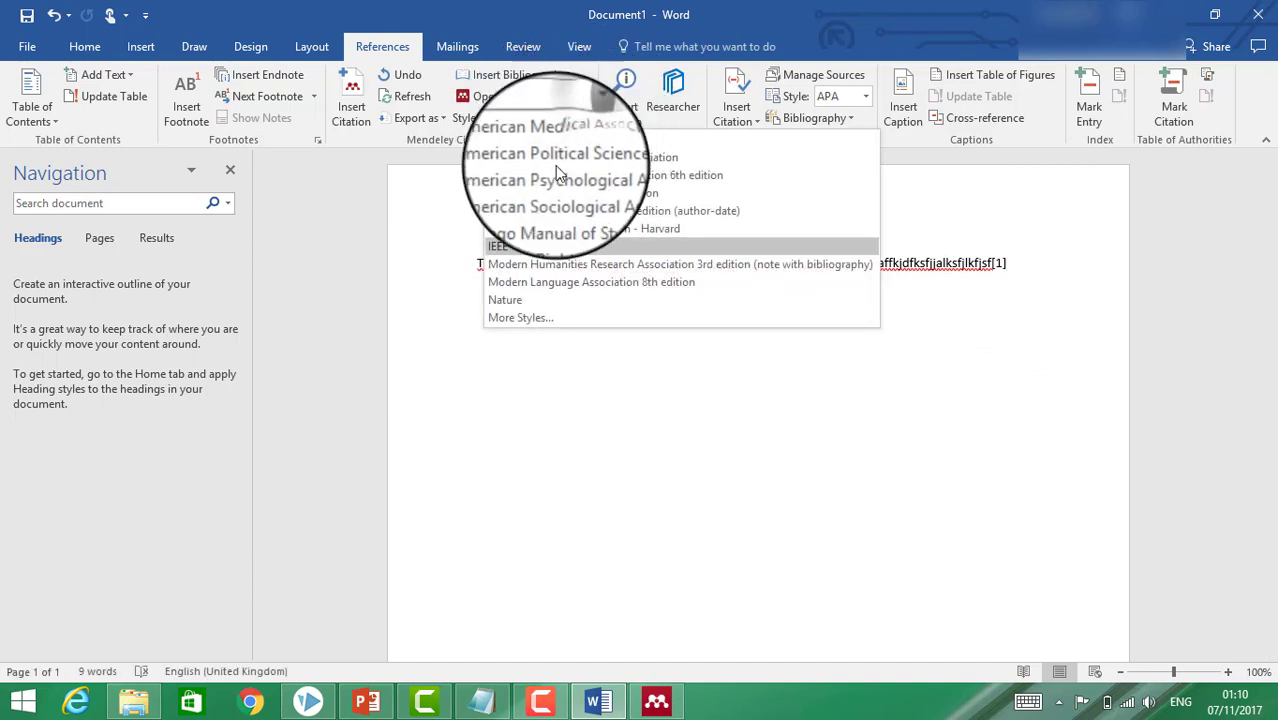
left_click(553, 245)
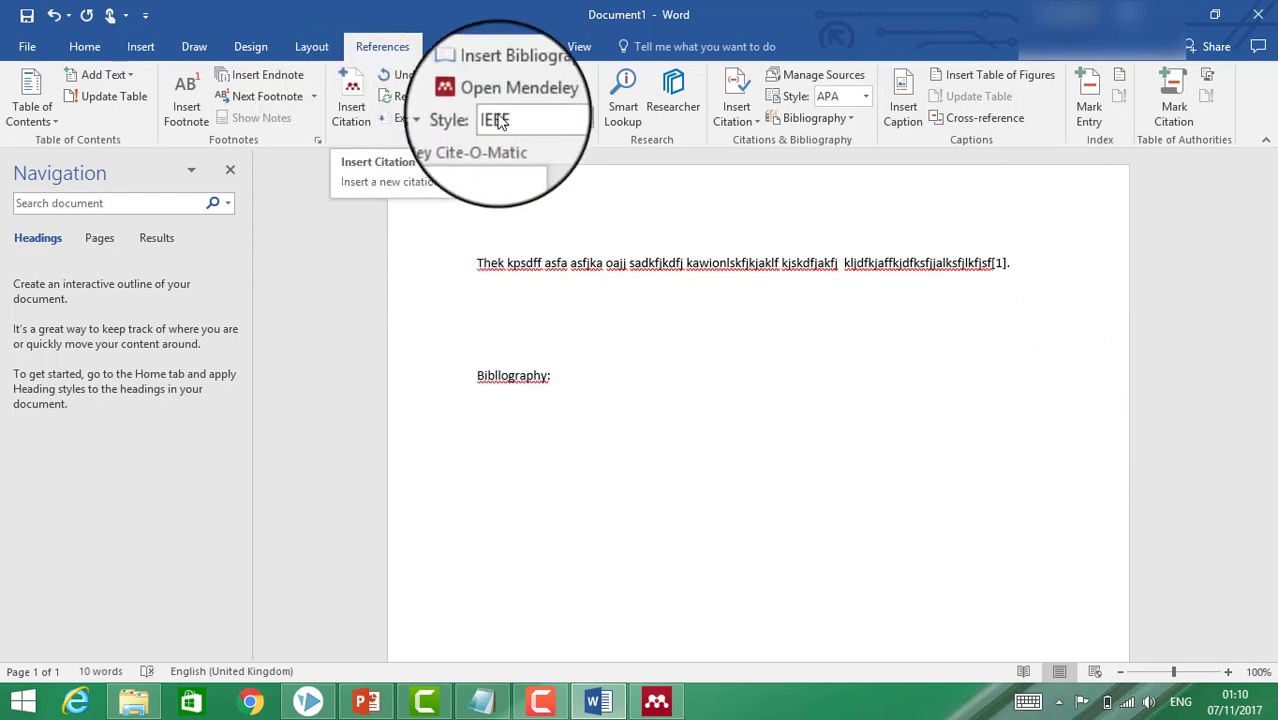
left_click(997, 263)
left_click(1039, 276)
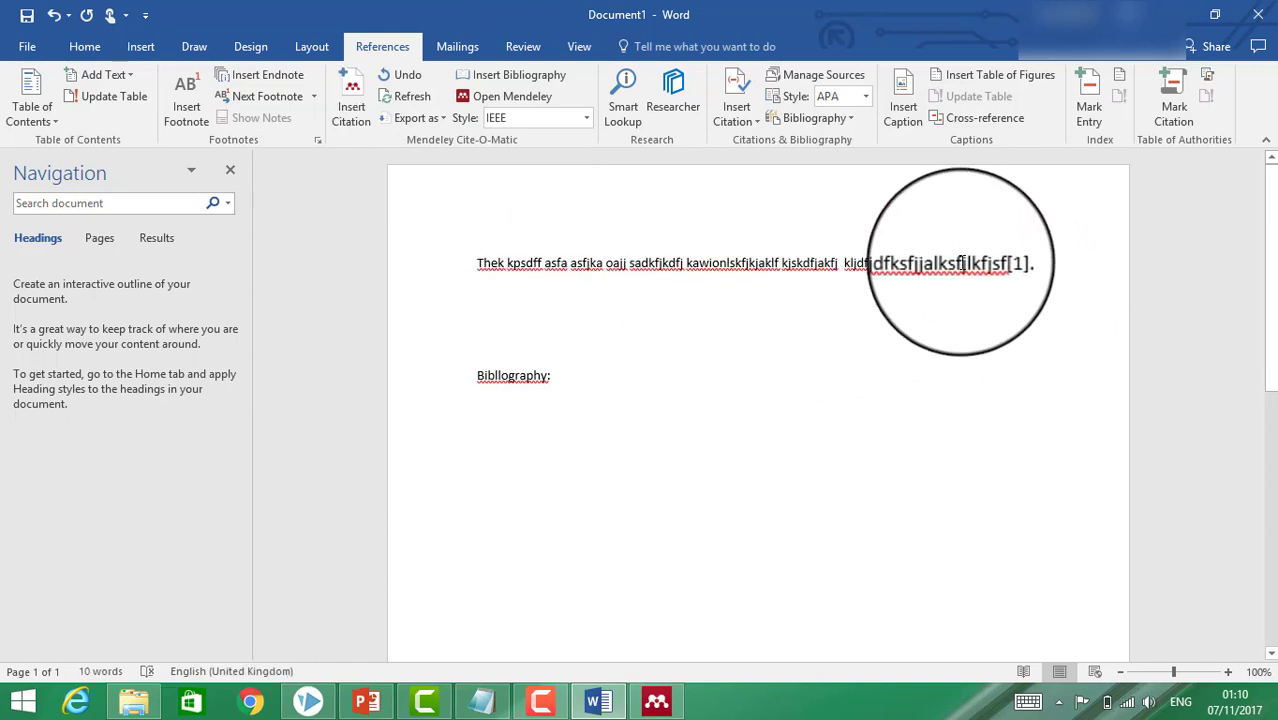
left_click(784, 463)
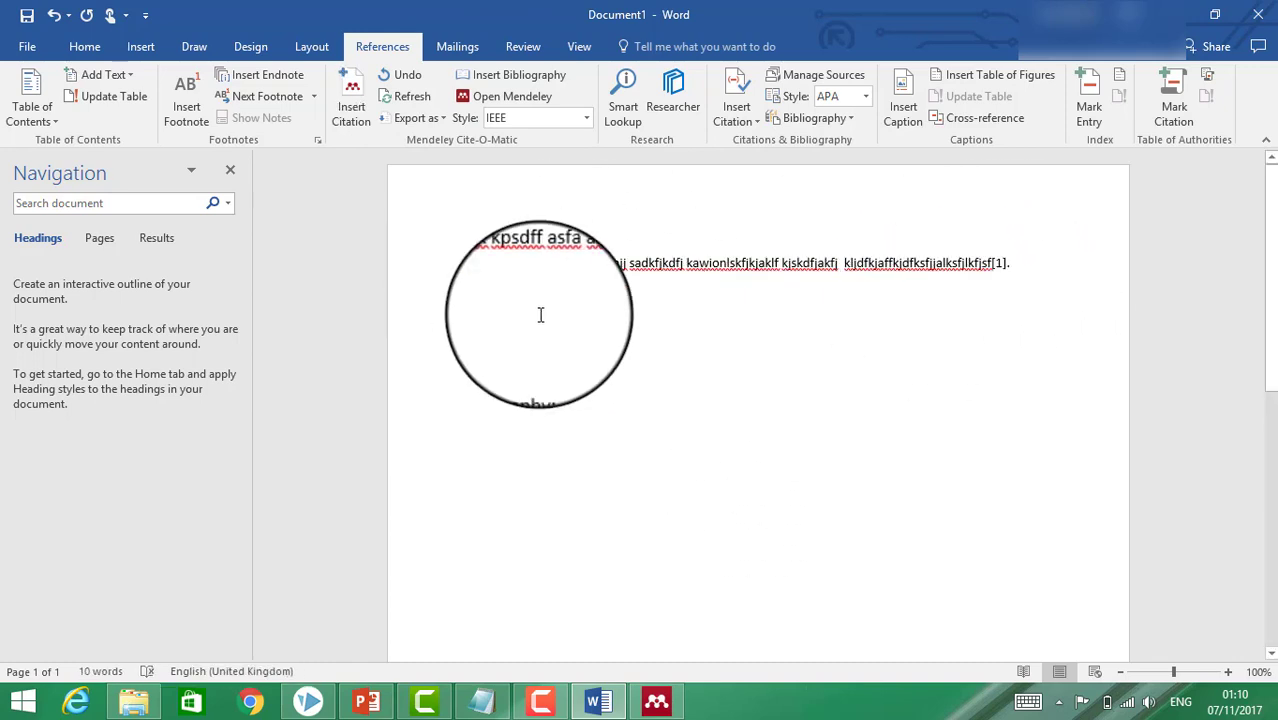
left_click(350, 112)
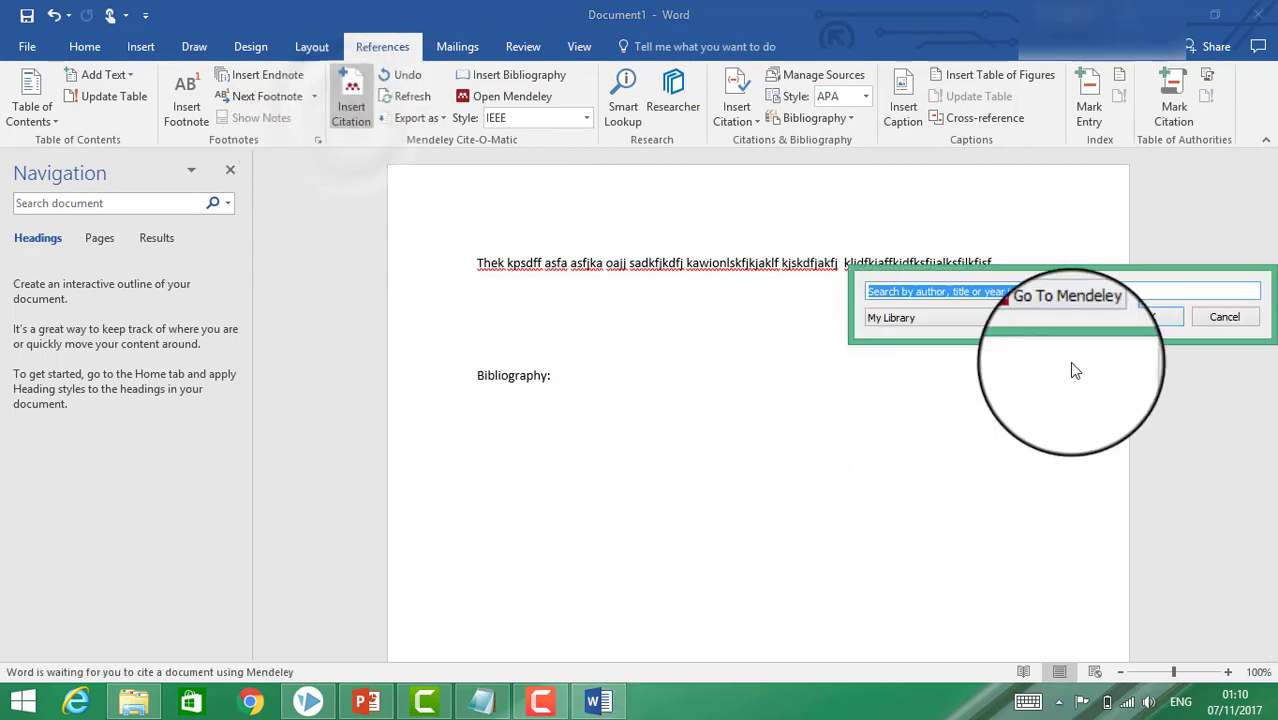
left_click(1062, 318)
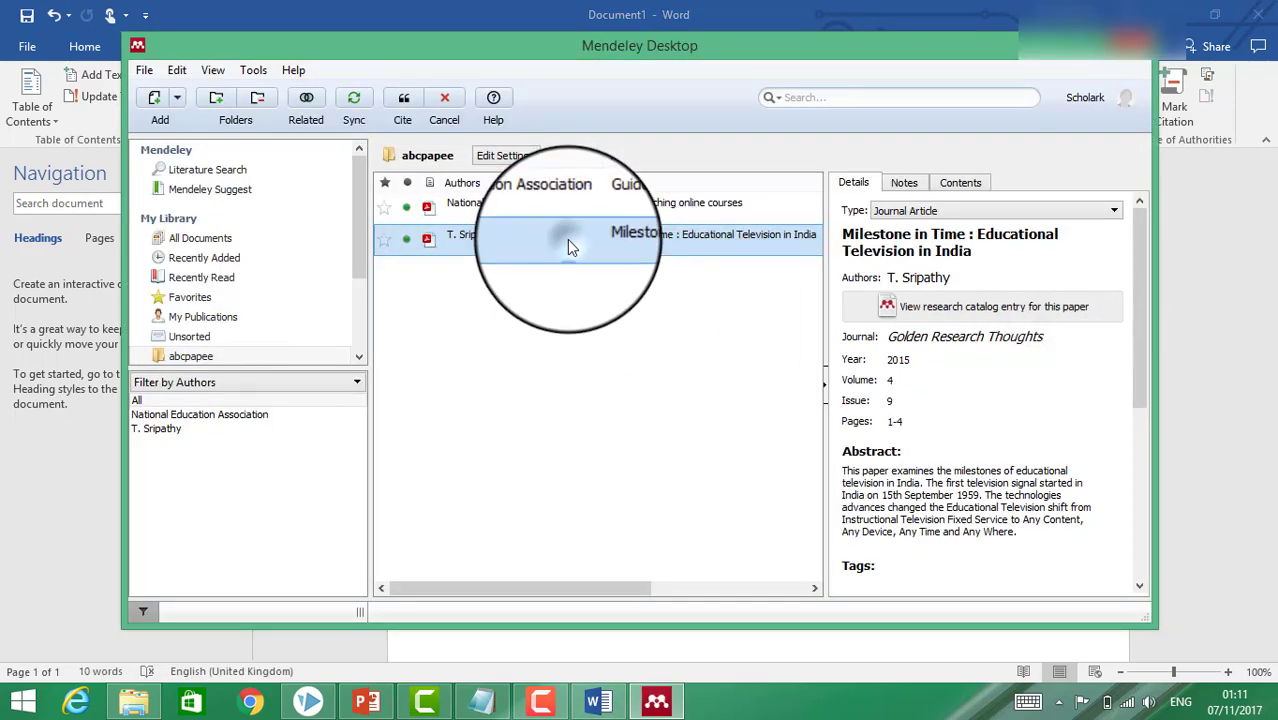
left_click(408, 110)
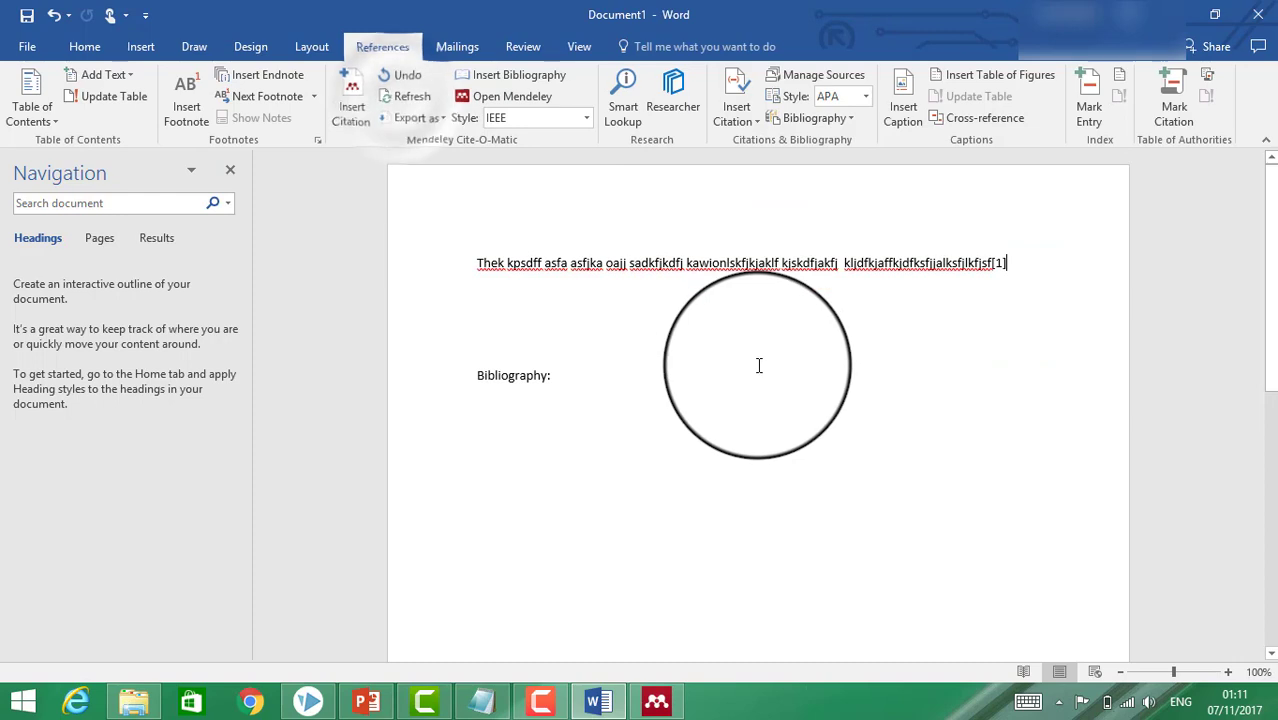
left_click(636, 476)
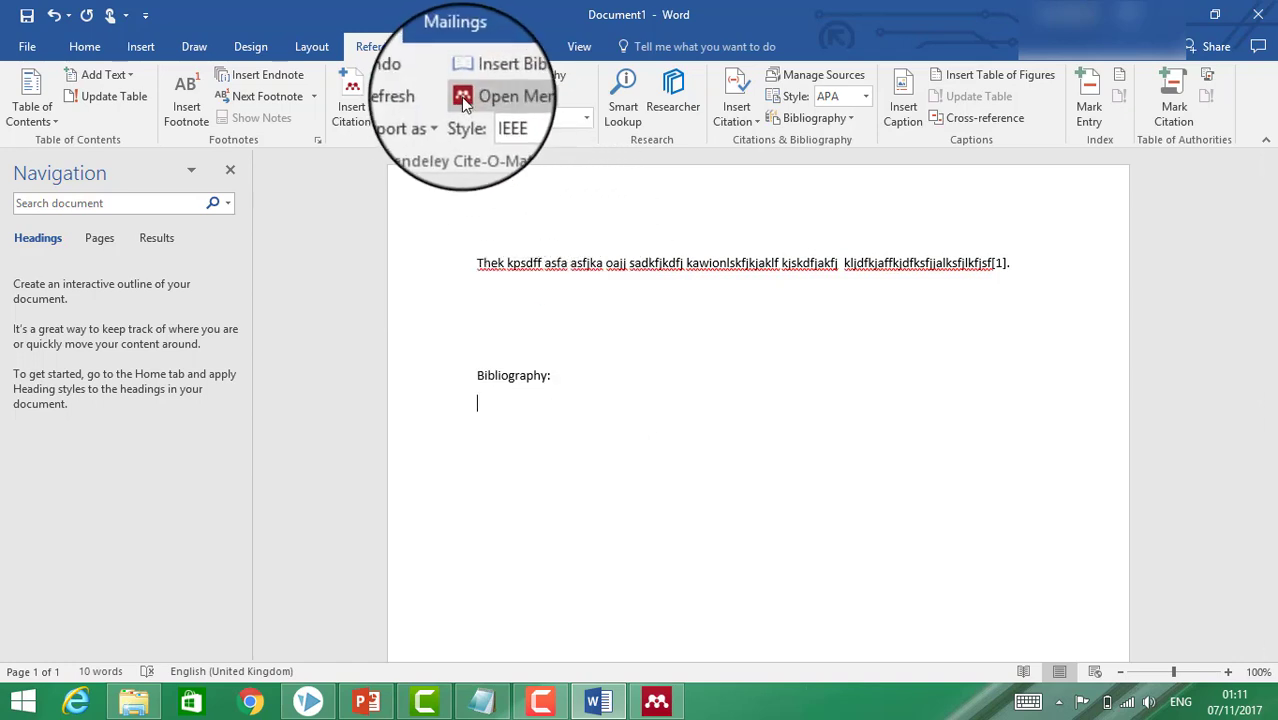
- Insert the Sripathy bibliography entry, preview American Sociological Association and APA 6th styles, then keep IEEE
left_click(494, 79)
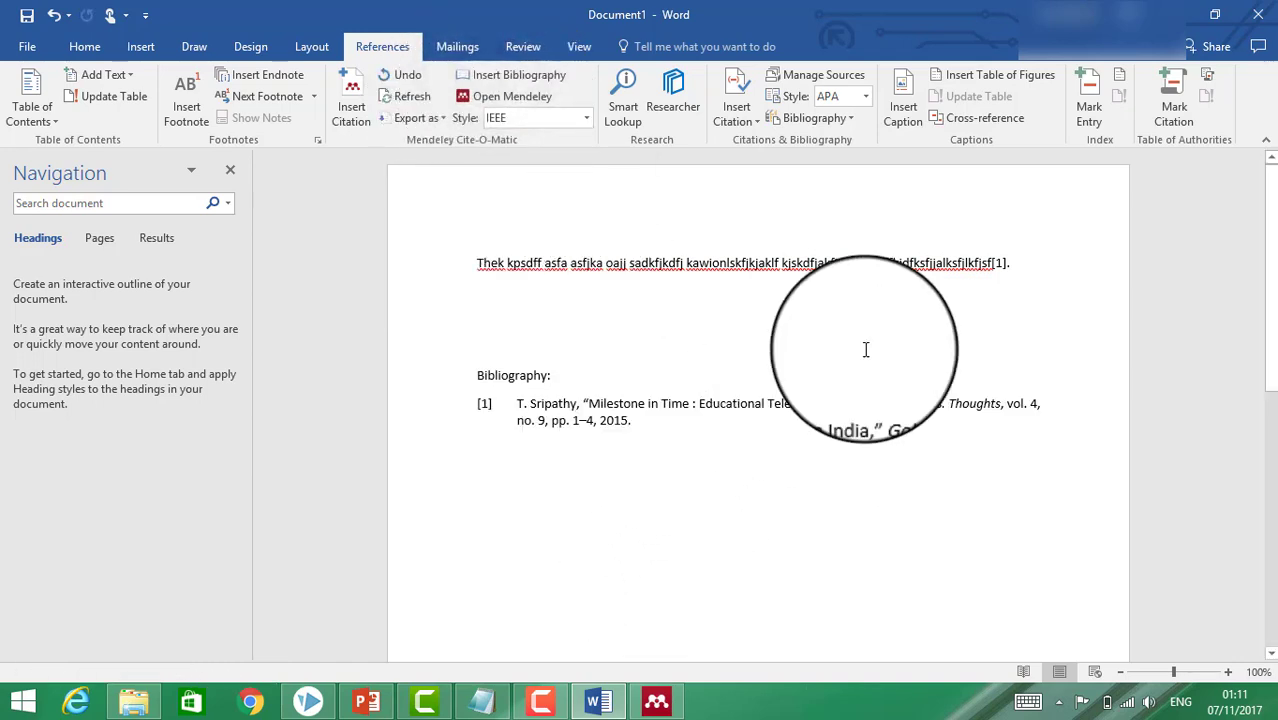
left_click(586, 118)
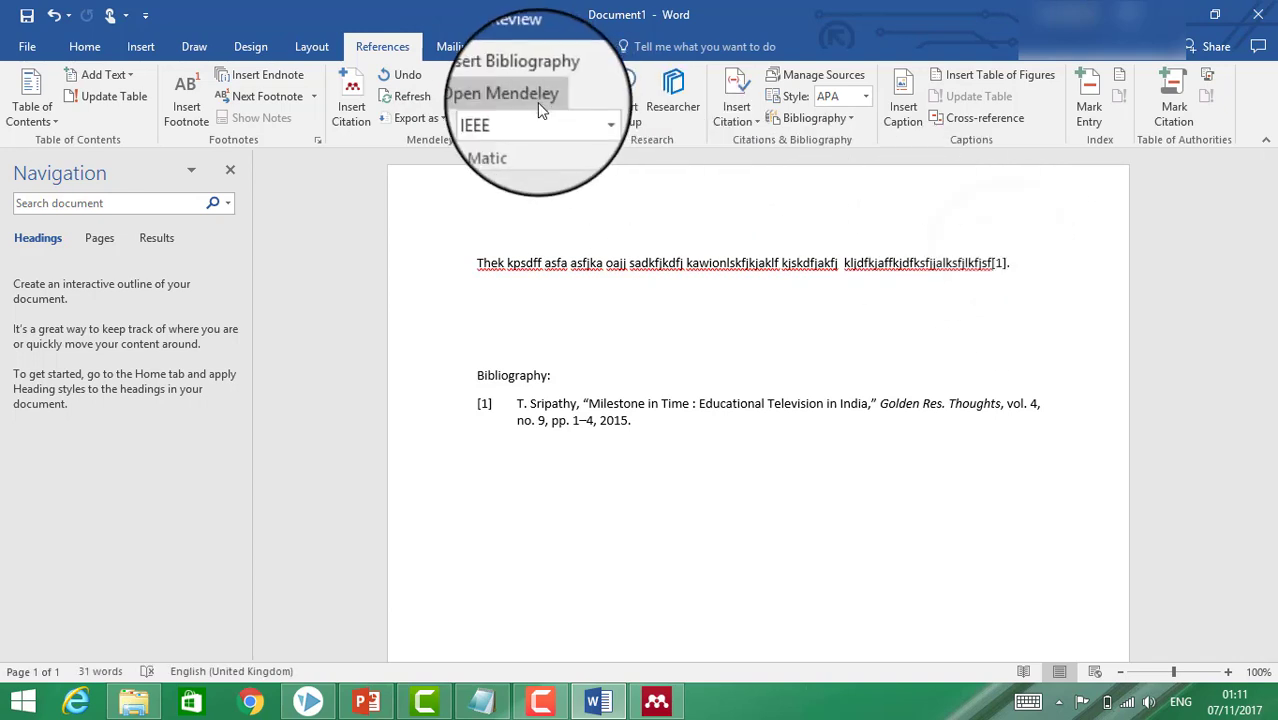
left_click(540, 150)
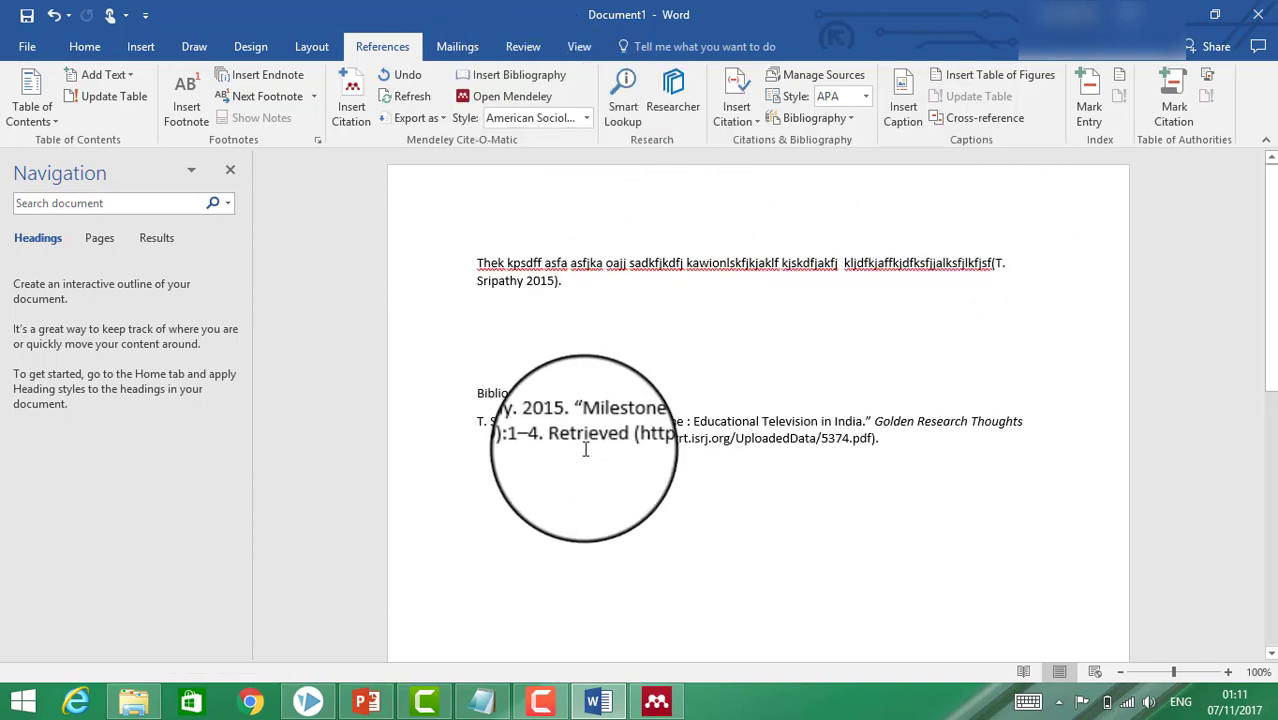
left_click(586, 118)
left_click(576, 175)
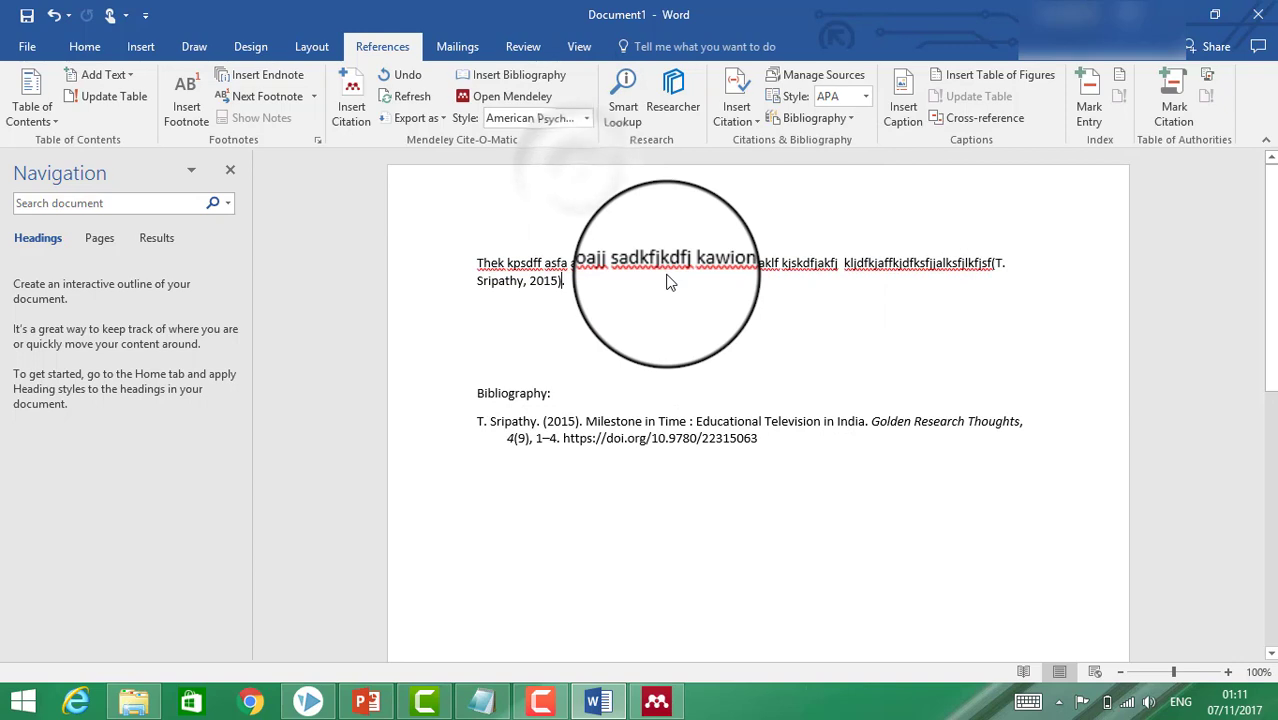
left_click(586, 118)
left_click(530, 243)
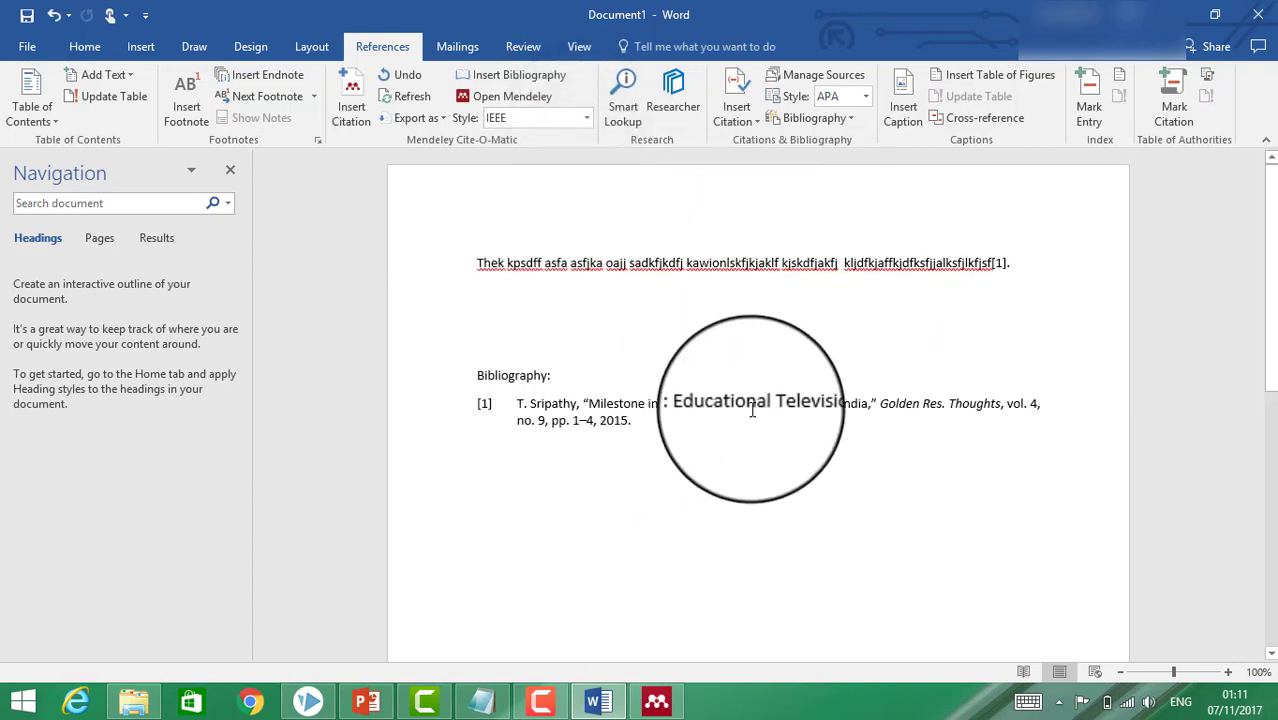
- Close Word to return to the abcpapee folder in Mendeley Desktop
left_click(1262, 22)
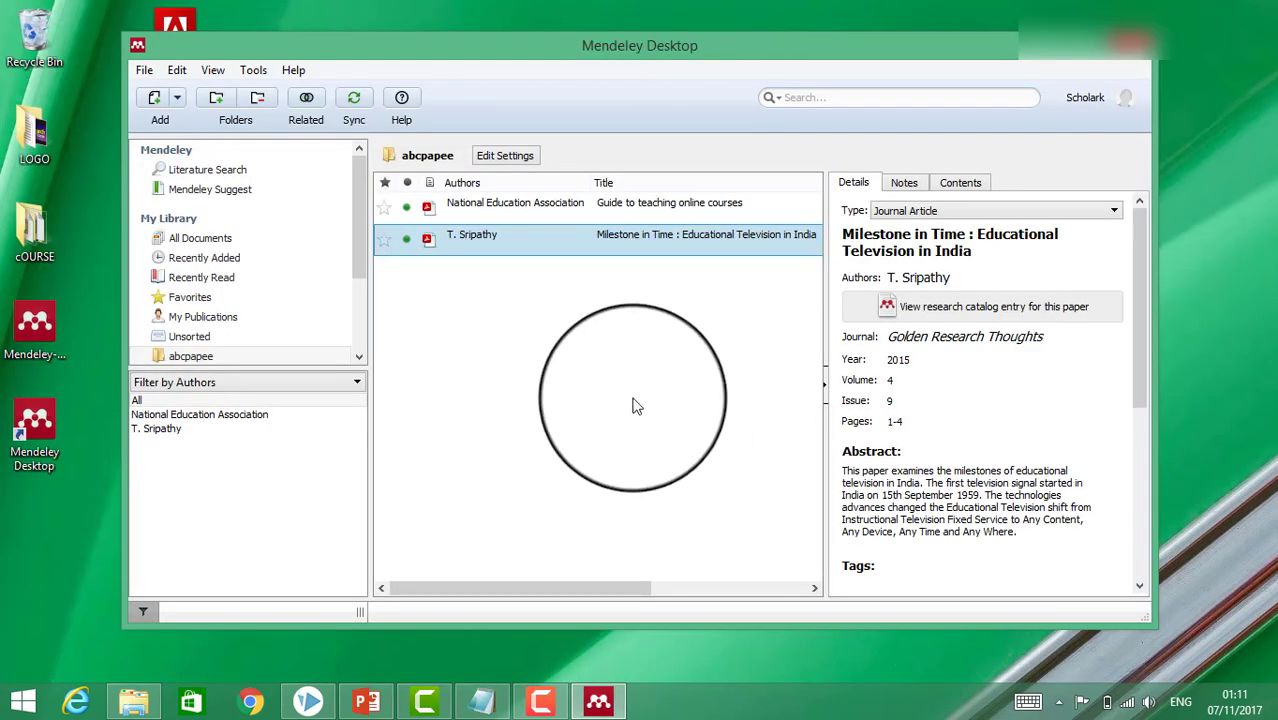